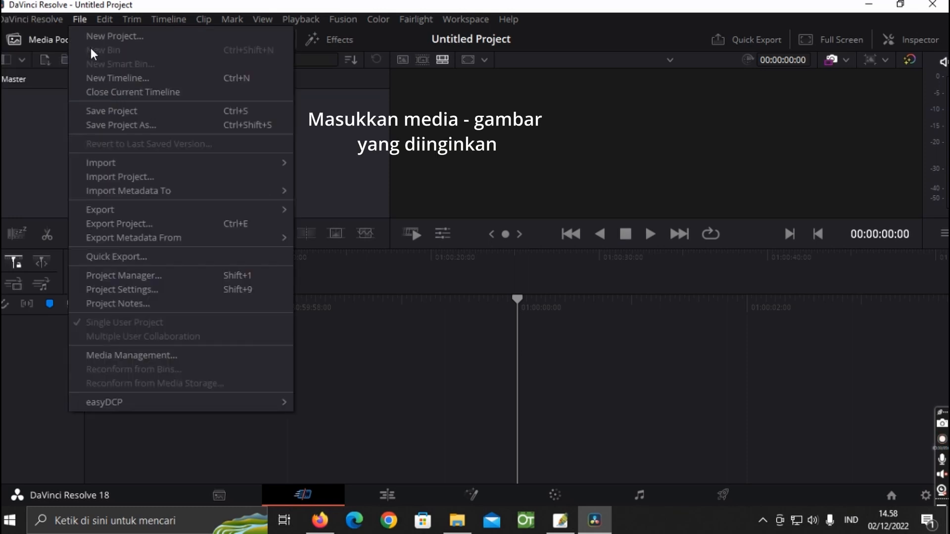
Step: Import the image cover video 2 from the HIJAIYAH folder inside yipi into the media pool
{"action": "mouse_move", "coordinate": [127, 161]}
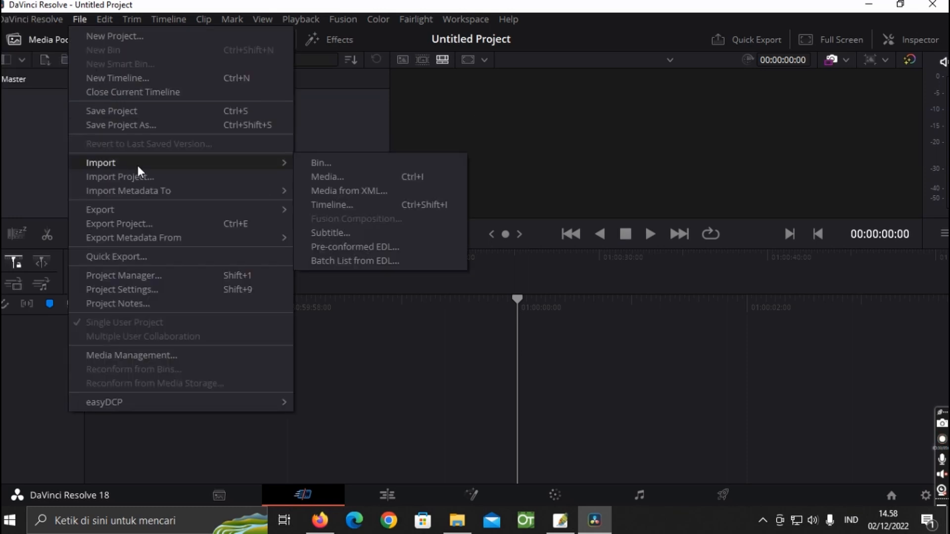
{"action": "left_click", "coordinate": [332, 177]}
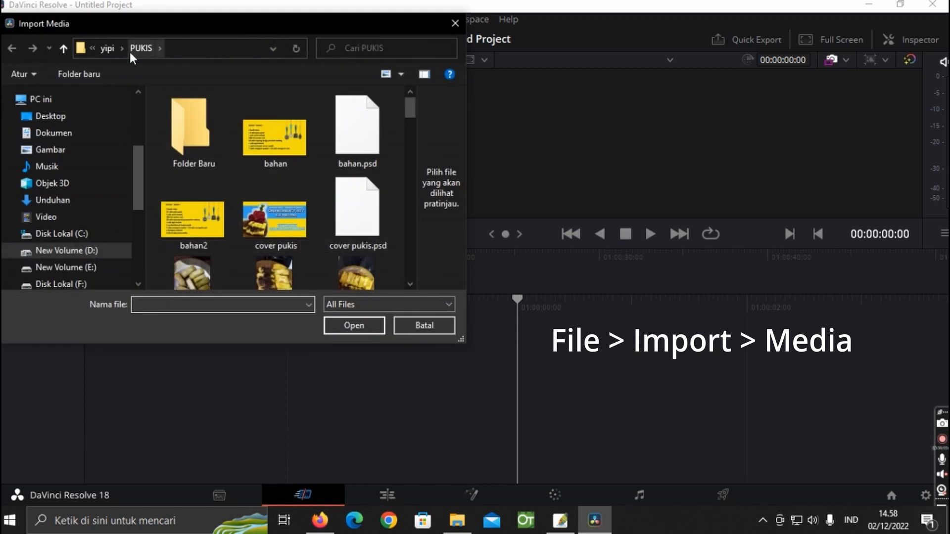
{"action": "left_click", "coordinate": [63, 48]}
{"action": "double_click", "coordinate": [221, 169]}
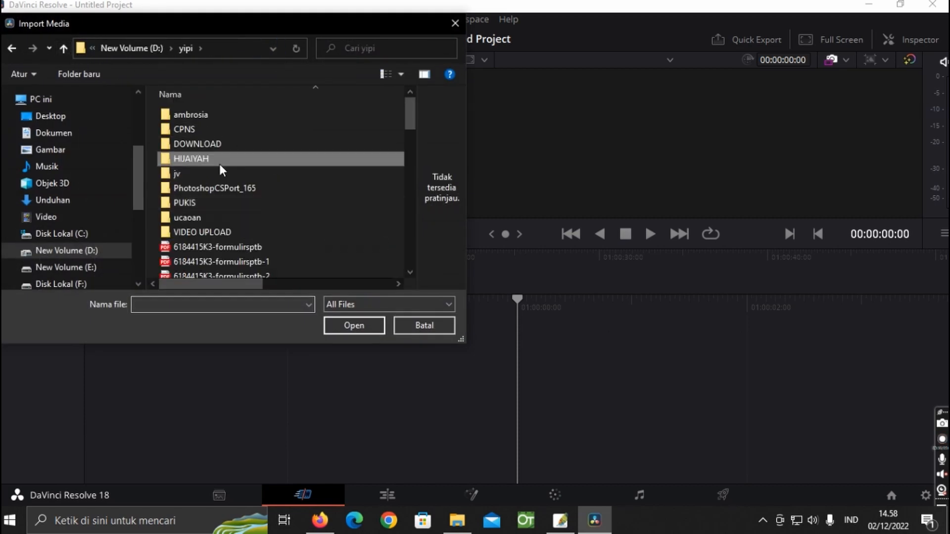
{"action": "scroll", "coordinate": [293, 189], "scroll_direction": "down", "scroll_amount": 2}
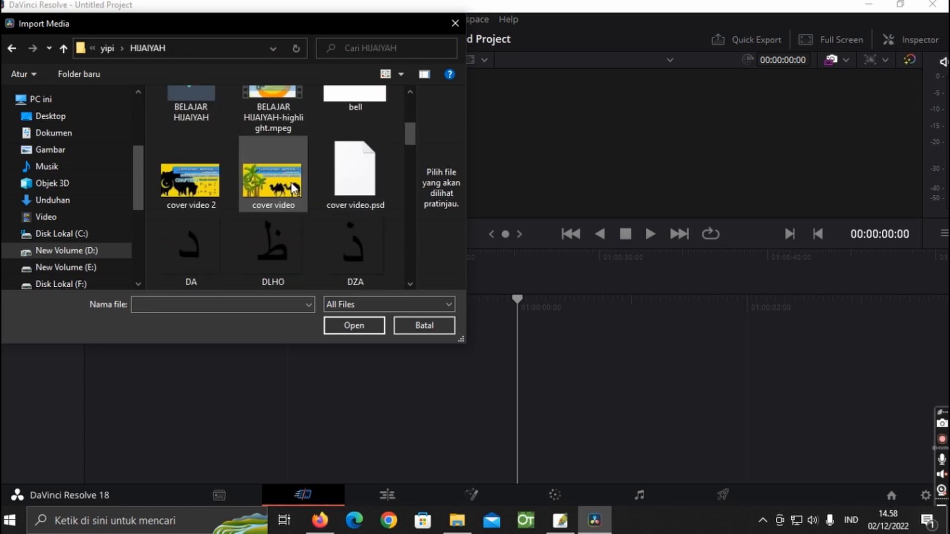
{"action": "scroll", "coordinate": [294, 189], "scroll_direction": "down", "scroll_amount": 1}
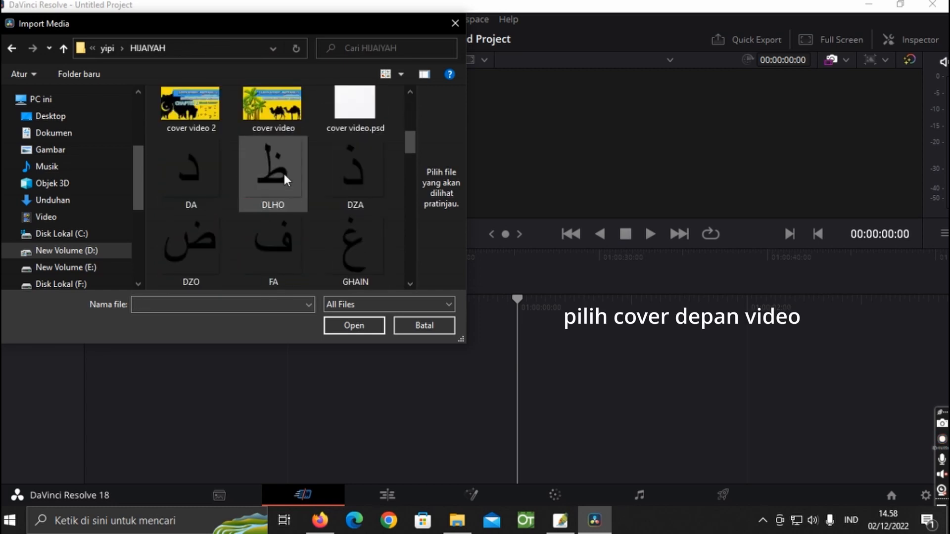
{"action": "left_click", "coordinate": [215, 122]}
{"action": "left_click", "coordinate": [373, 329]}
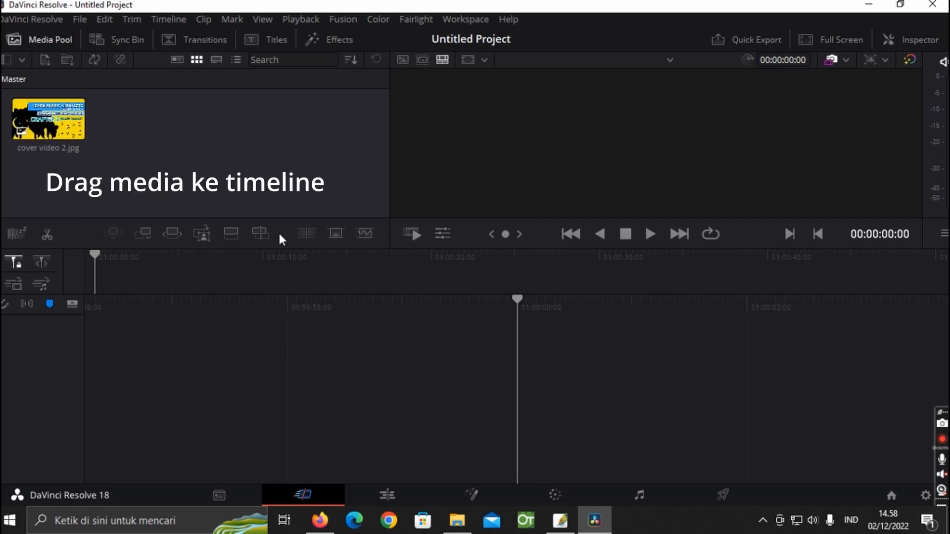
Step: Place cover video 2.jpg on the empty timeline and switch to the Edit page
{"action": "left_click", "coordinate": [72, 135]}
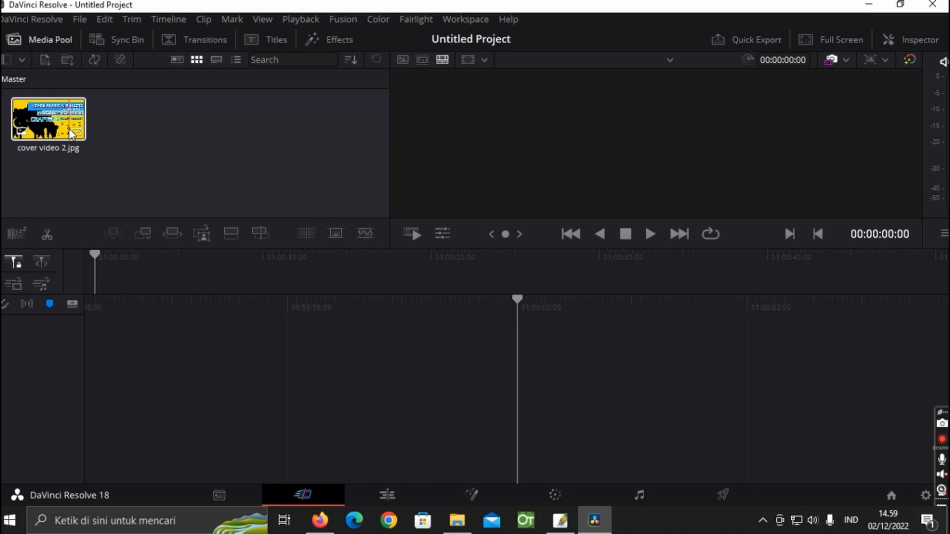
{"action": "left_click_drag", "start_coordinate": [72, 134], "coordinate": [151, 342]}
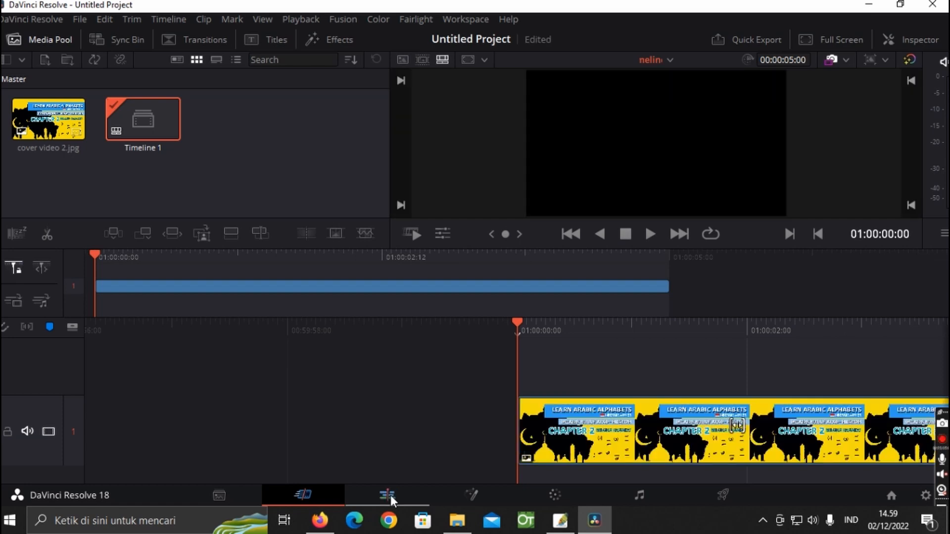
{"action": "left_click", "coordinate": [388, 494]}
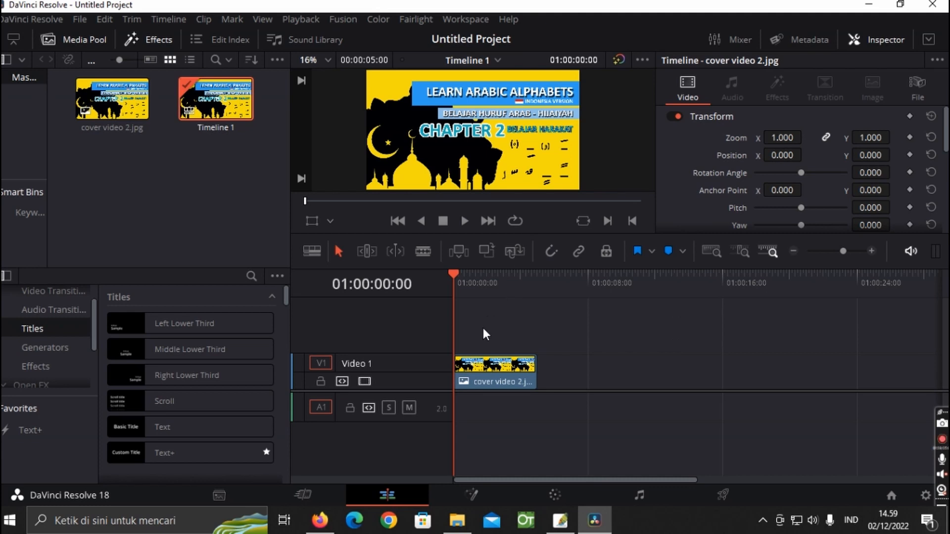
Step: Import yellow.jpg and place it on Video 1 as a background, with the cover image above it on Video 2
{"action": "left_click", "coordinate": [80, 19]}
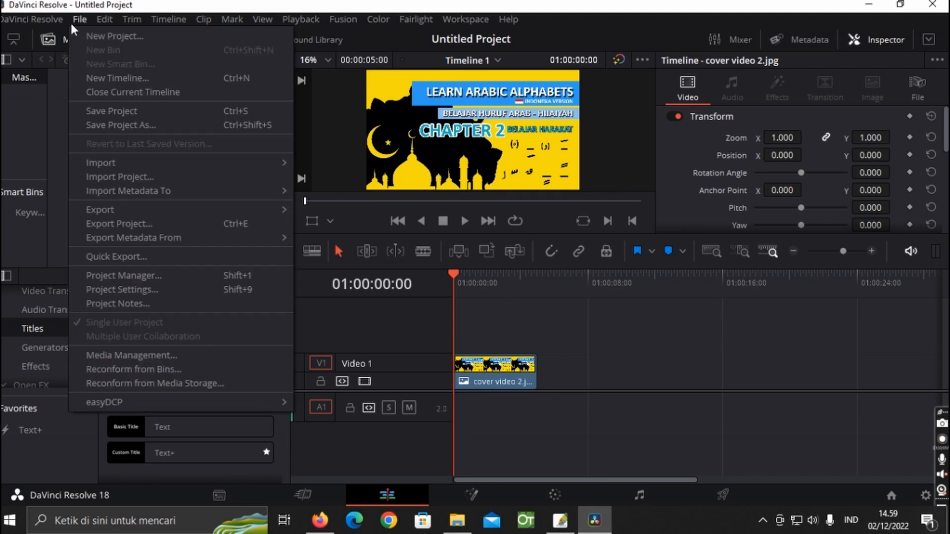
{"action": "mouse_move", "coordinate": [165, 159]}
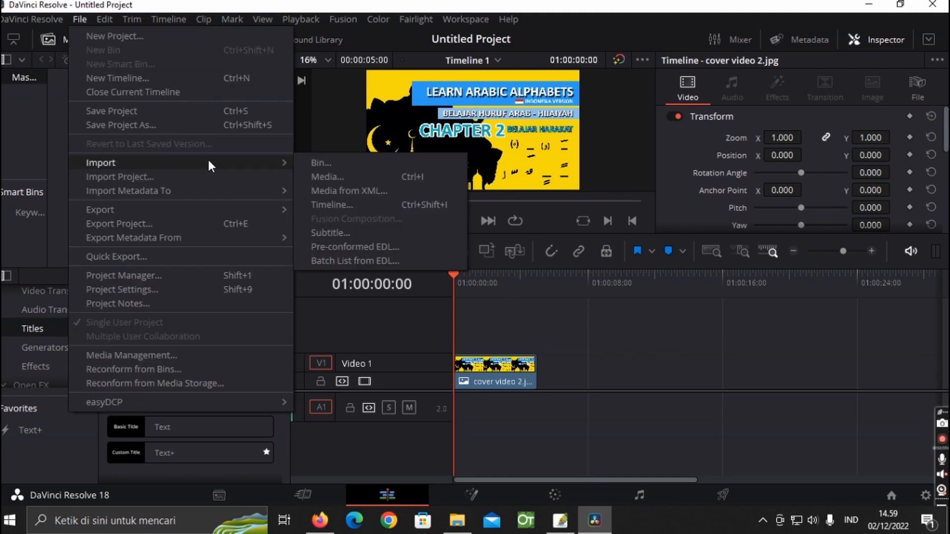
{"action": "left_click", "coordinate": [336, 165]}
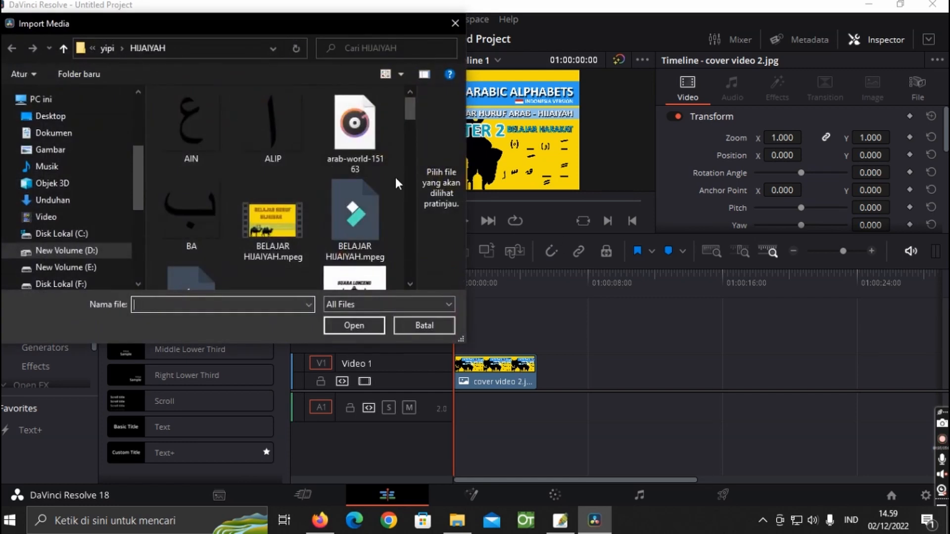
{"action": "scroll", "coordinate": [396, 180], "scroll_direction": "down", "scroll_amount": 8}
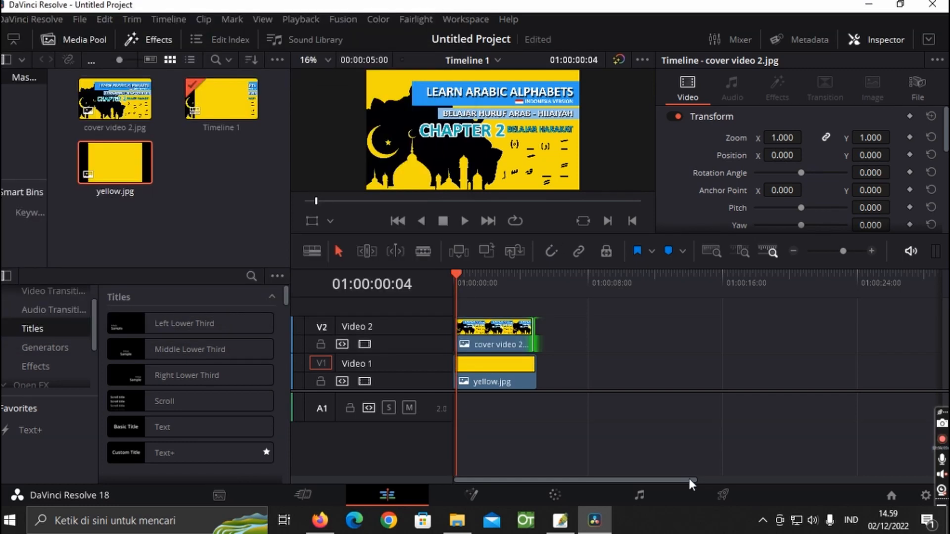
Step: Extend the yellow.jpg background clip on Video 1 until it ends at about 2 minutes 1 second
{"action": "left_click", "coordinate": [530, 368]}
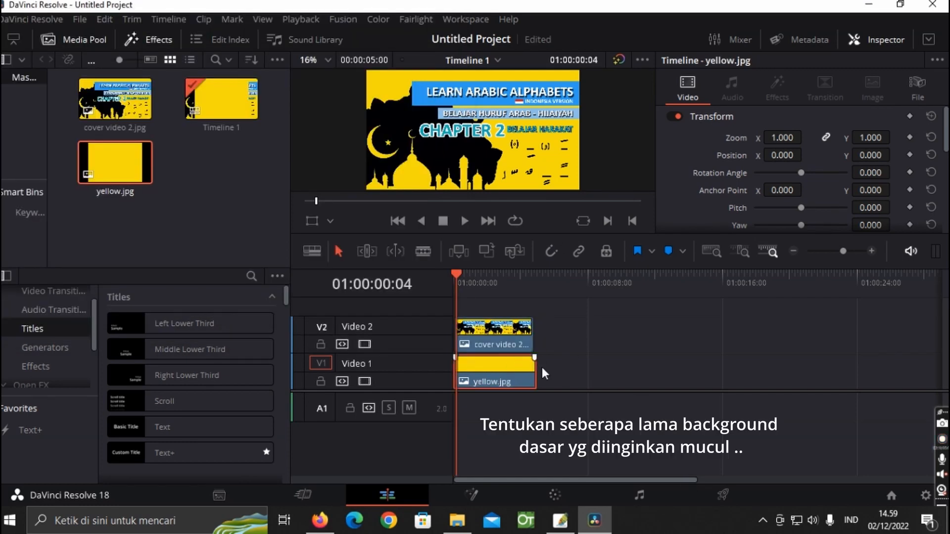
{"action": "left_click_drag", "start_coordinate": [540, 372], "coordinate": [948, 371]}
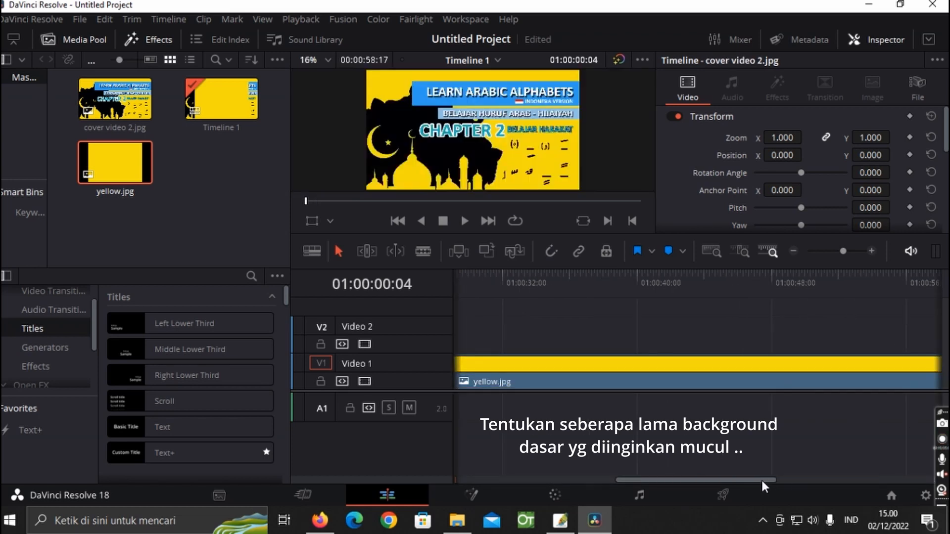
{"action": "left_click_drag", "start_coordinate": [772, 480], "coordinate": [879, 482]}
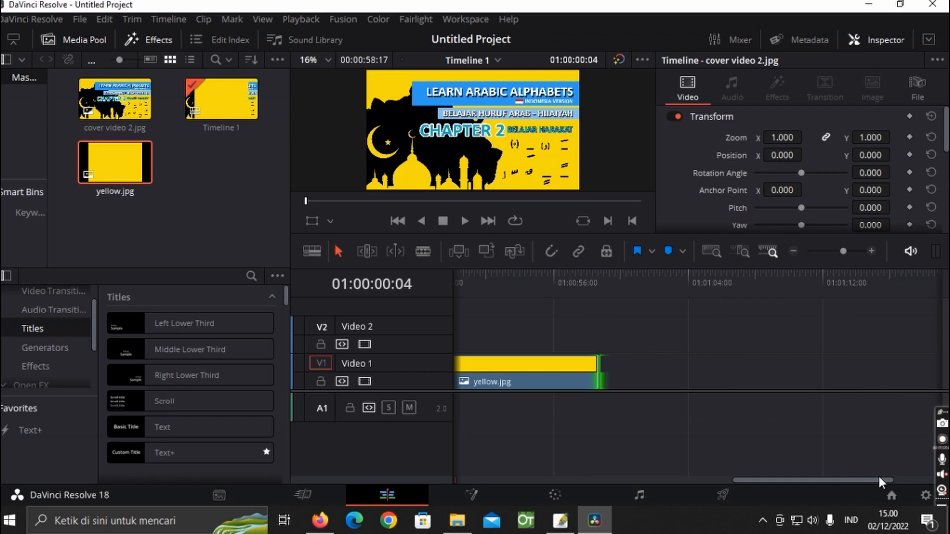
{"action": "left_click_drag", "start_coordinate": [600, 366], "coordinate": [943, 369]}
{"action": "left_click_drag", "start_coordinate": [808, 480], "coordinate": [889, 479]}
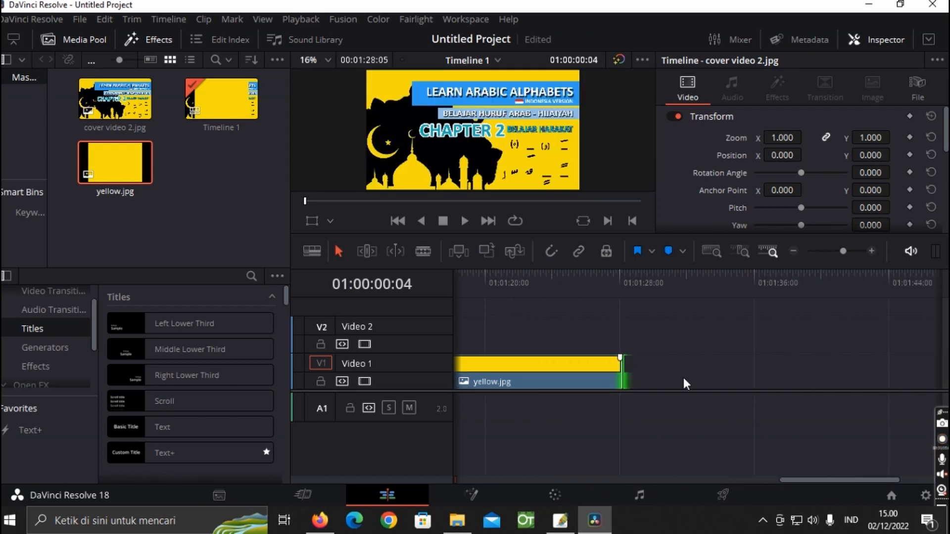
{"action": "left_click_drag", "start_coordinate": [622, 367], "coordinate": [895, 362]}
{"action": "left_click_drag", "start_coordinate": [806, 483], "coordinate": [879, 484]}
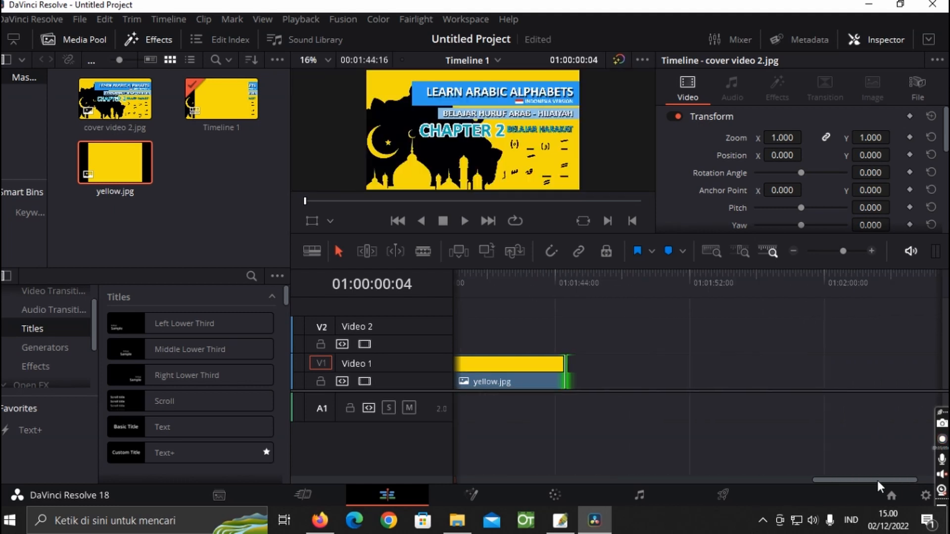
{"action": "left_click_drag", "start_coordinate": [565, 369], "coordinate": [851, 375]}
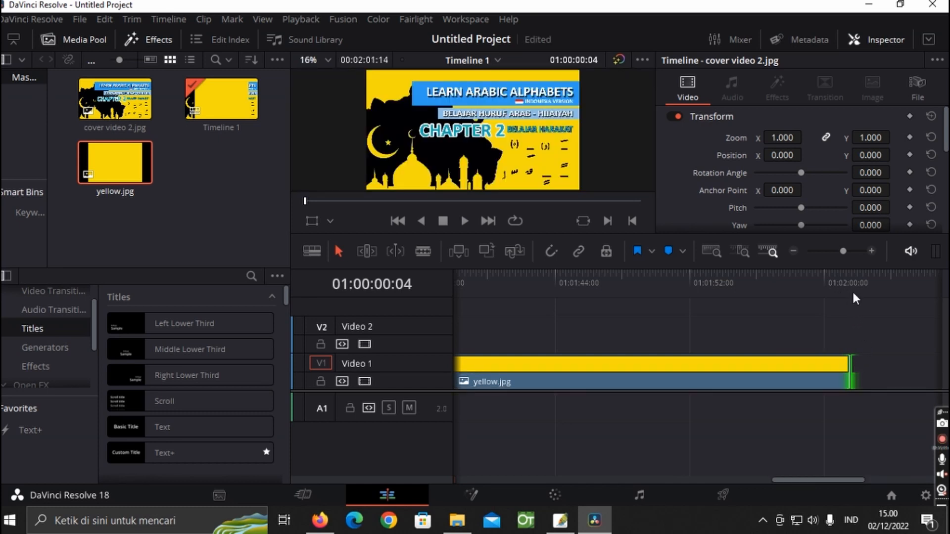
{"action": "left_click_drag", "start_coordinate": [836, 480], "coordinate": [480, 480]}
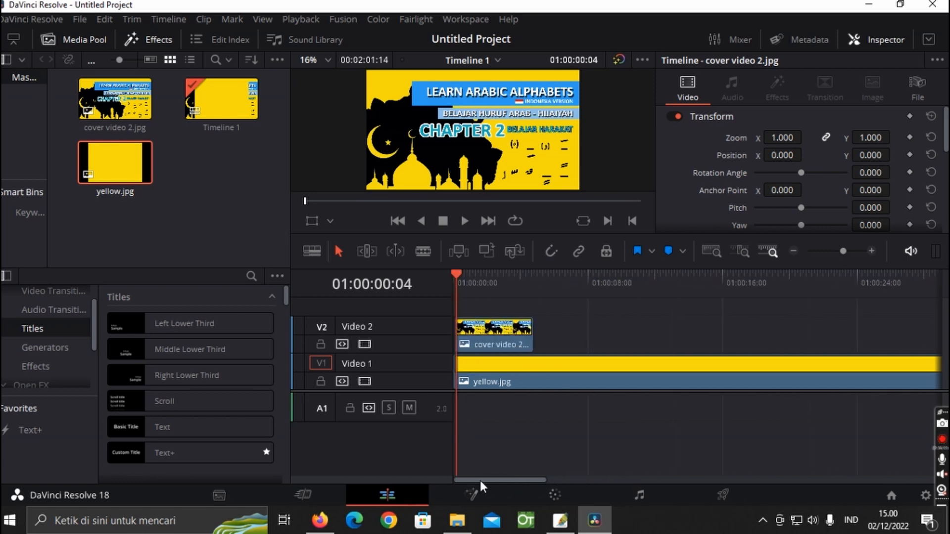
Step: Move the playhead to the end of the cover clip at 01:00:04:20 and add a basic Text title after it on Video 2
{"action": "left_click", "coordinate": [531, 273]}
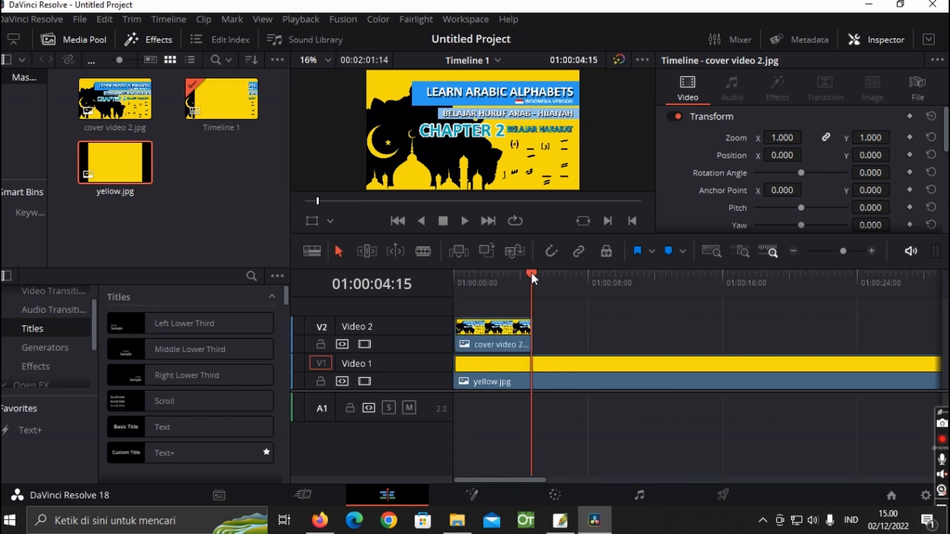
{"action": "left_click_drag", "start_coordinate": [532, 272], "coordinate": [533, 272]}
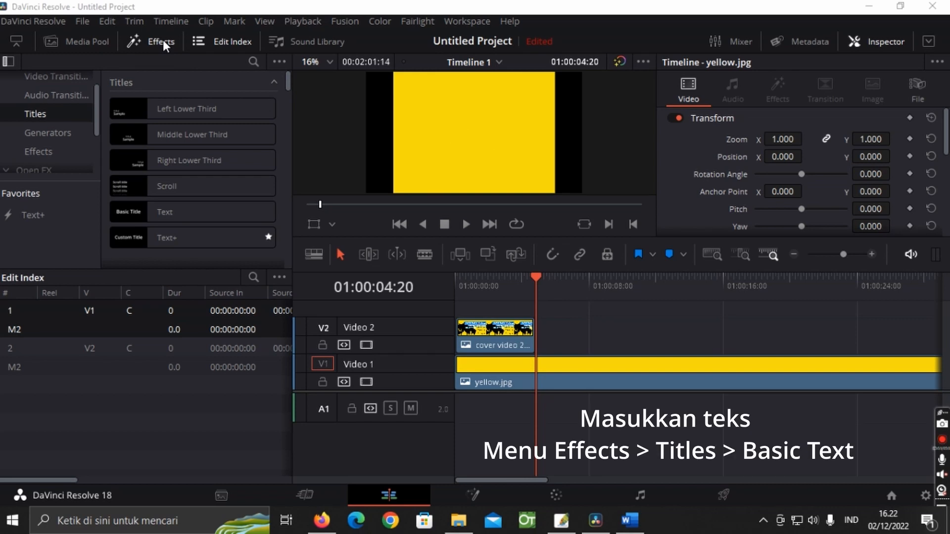
{"action": "left_click", "coordinate": [162, 39]}
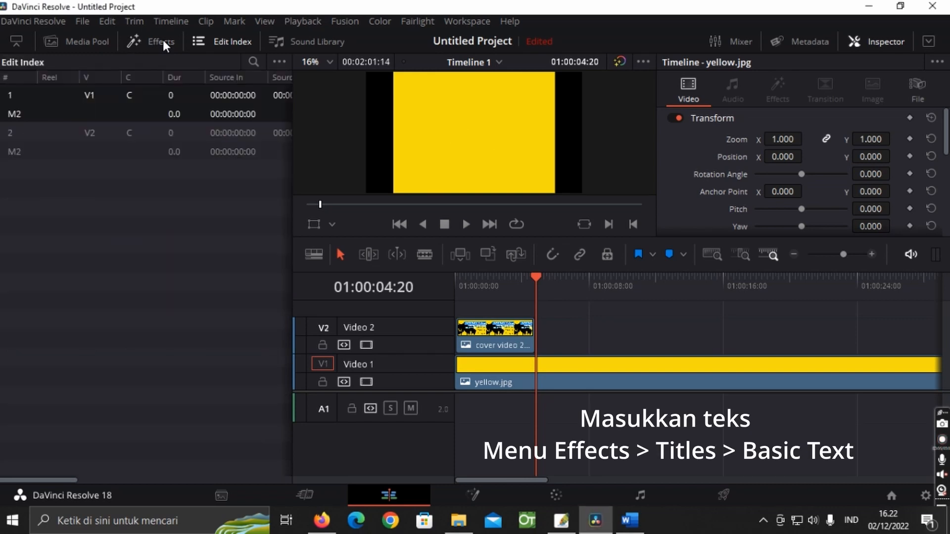
{"action": "left_click", "coordinate": [162, 40]}
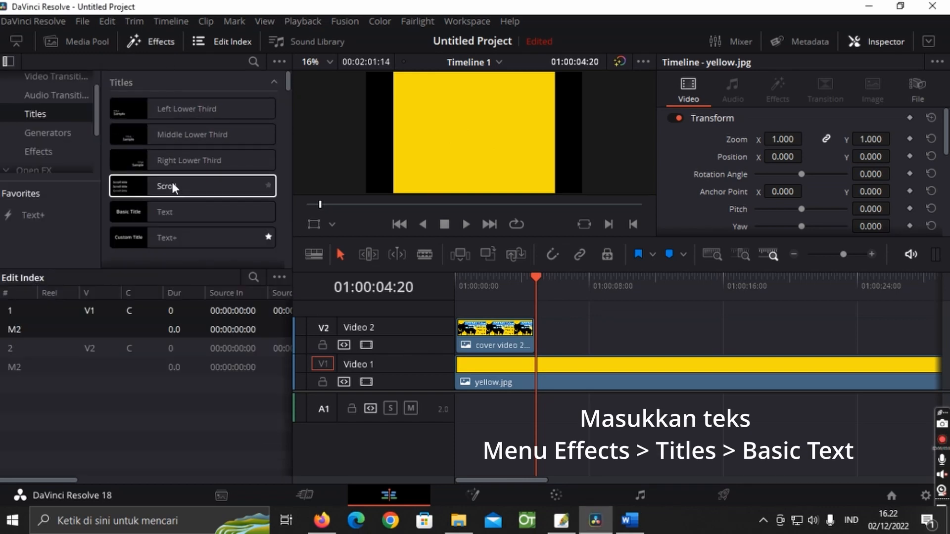
{"action": "left_click", "coordinate": [177, 210]}
{"action": "left_click_drag", "start_coordinate": [177, 210], "coordinate": [569, 344]}
{"action": "left_click", "coordinate": [625, 335]}
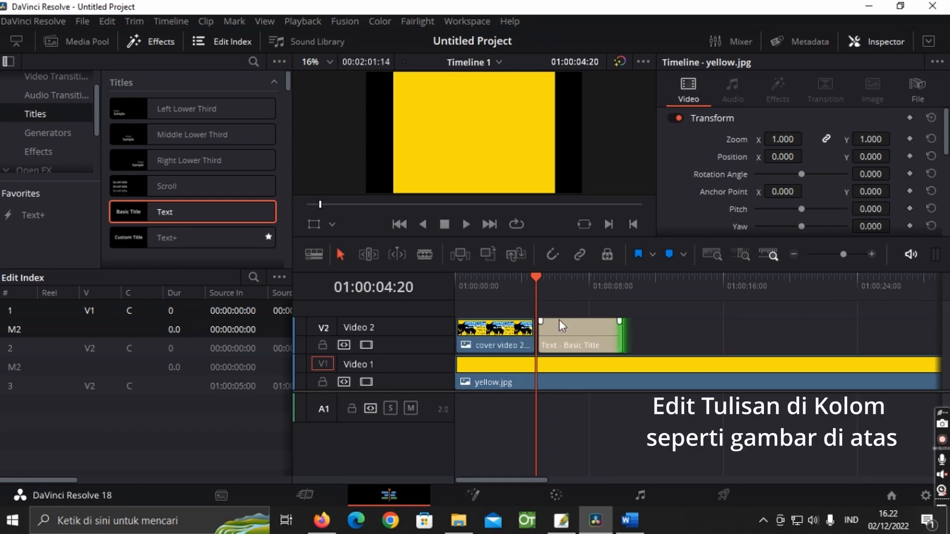
Step: Replace the wording of the new text clip on Video 2 with FATHAH
{"action": "left_click", "coordinate": [569, 334]}
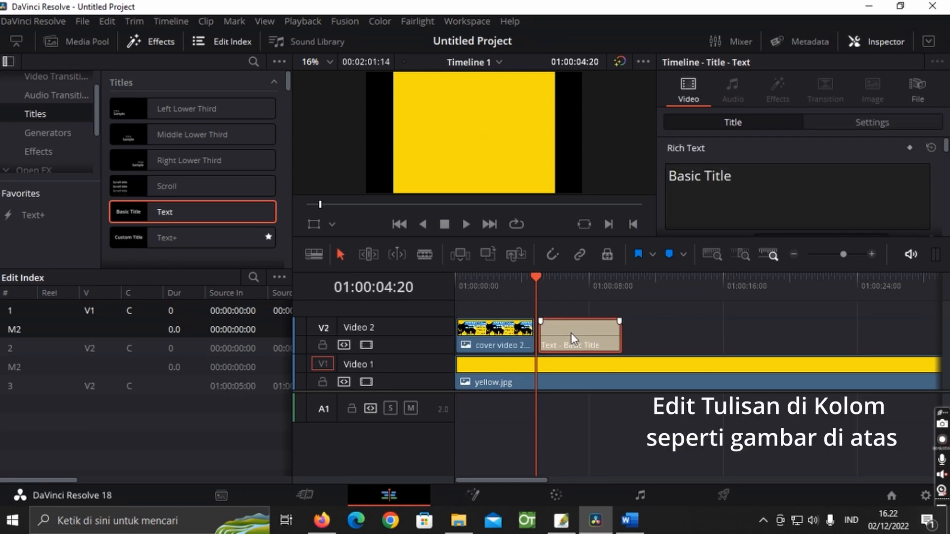
{"action": "left_click", "coordinate": [745, 178]}
{"action": "left_click_drag", "start_coordinate": [744, 178], "coordinate": [654, 179]}
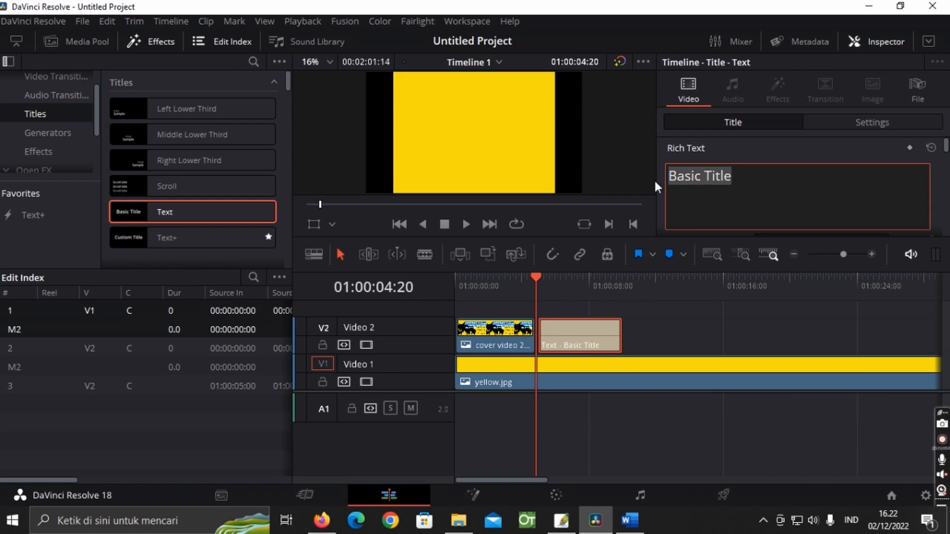
{"action": "key", "text": "BackSpace"}
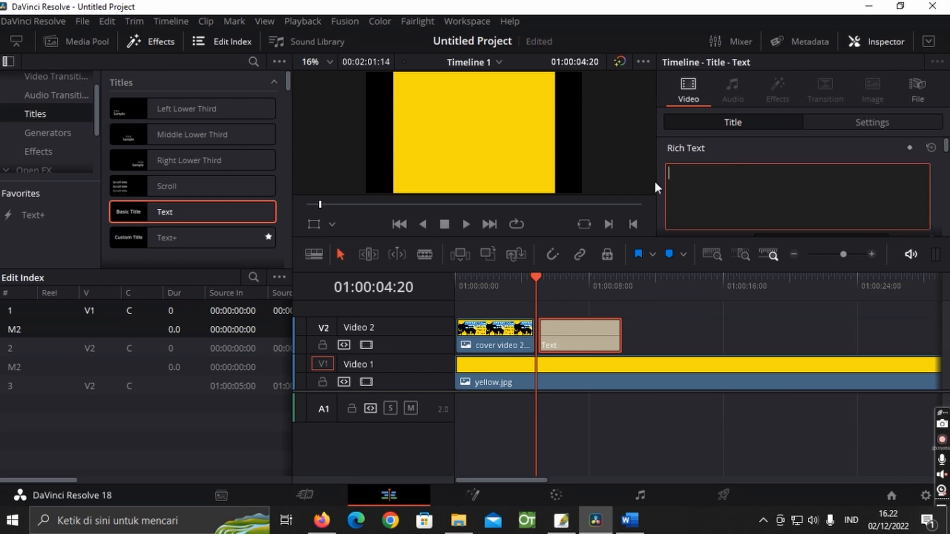
{"action": "type", "text": "FATHAT"}
{"action": "key", "text": "BackSpace"}
{"action": "type", "text": "H"}
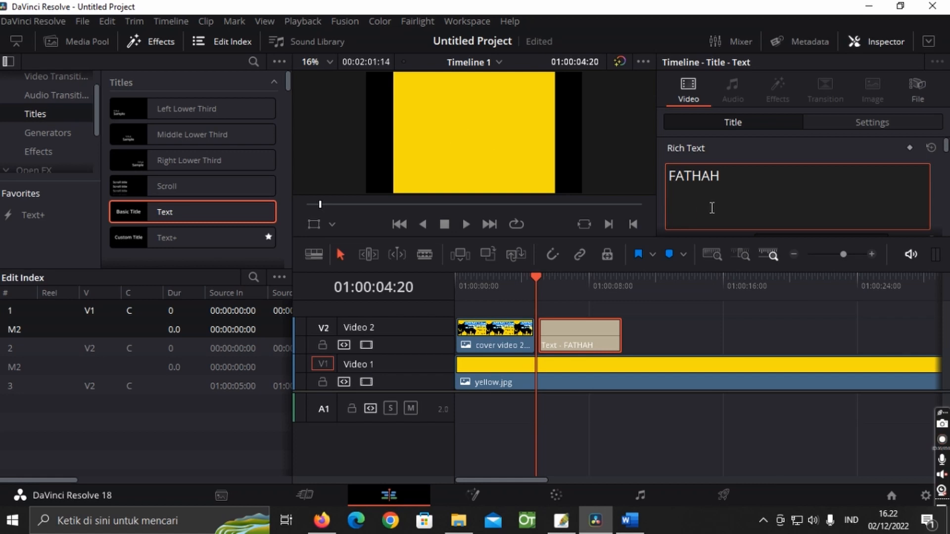
Step: Set the FATHAH title's font colour to black (#000000)
{"action": "scroll", "coordinate": [779, 204], "scroll_direction": "down", "scroll_amount": 3}
{"action": "left_click", "coordinate": [773, 196]}
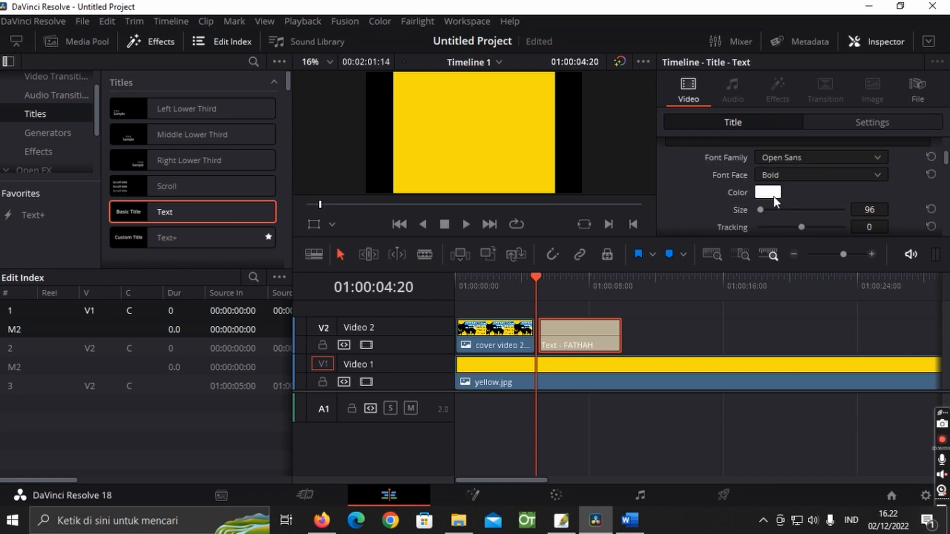
{"action": "left_click", "coordinate": [291, 137]}
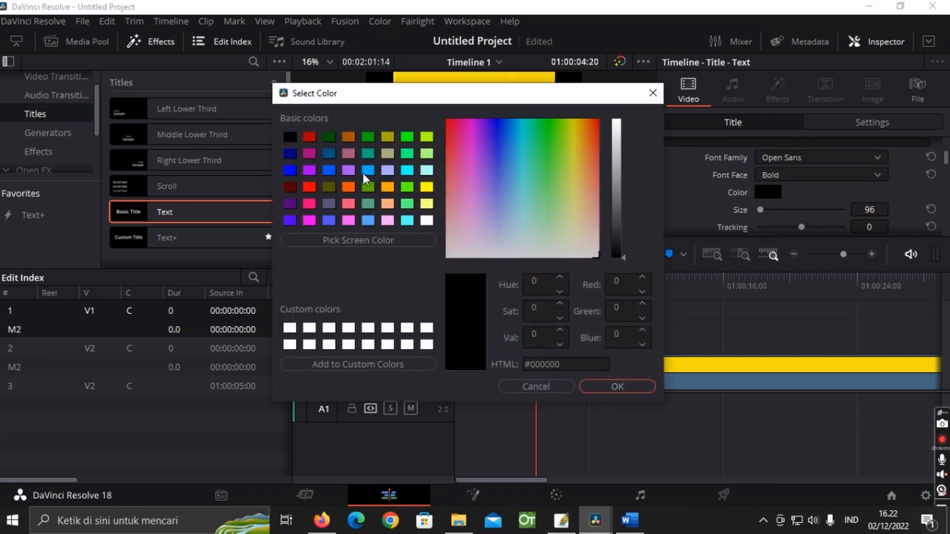
{"action": "left_click", "coordinate": [618, 384]}
{"action": "scroll", "coordinate": [765, 203], "scroll_direction": "up", "scroll_amount": 3}
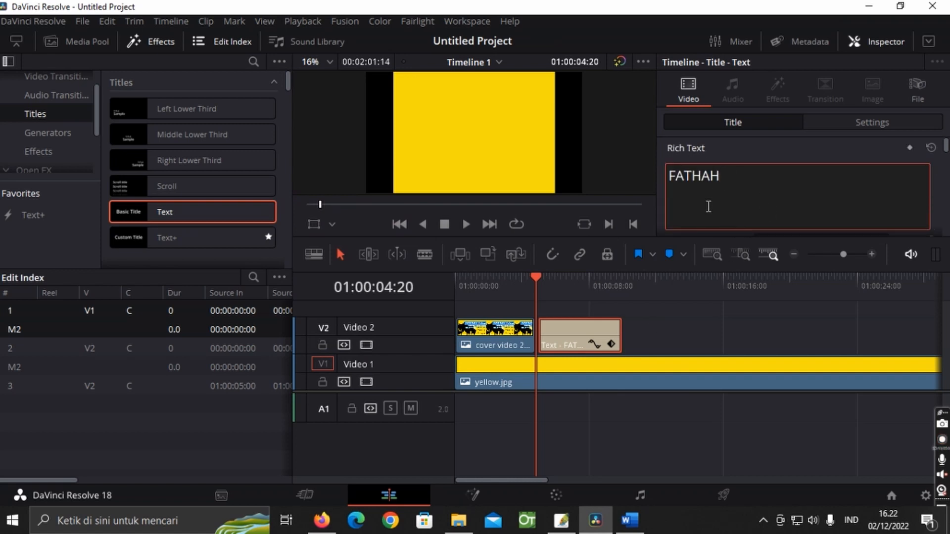
Step: With the playhead over the title at 01:00:05:06, set the FATHAH text to size 234 and the Jokerman font
{"action": "left_click", "coordinate": [539, 277]}
{"action": "left_click_drag", "start_coordinate": [538, 276], "coordinate": [542, 275]}
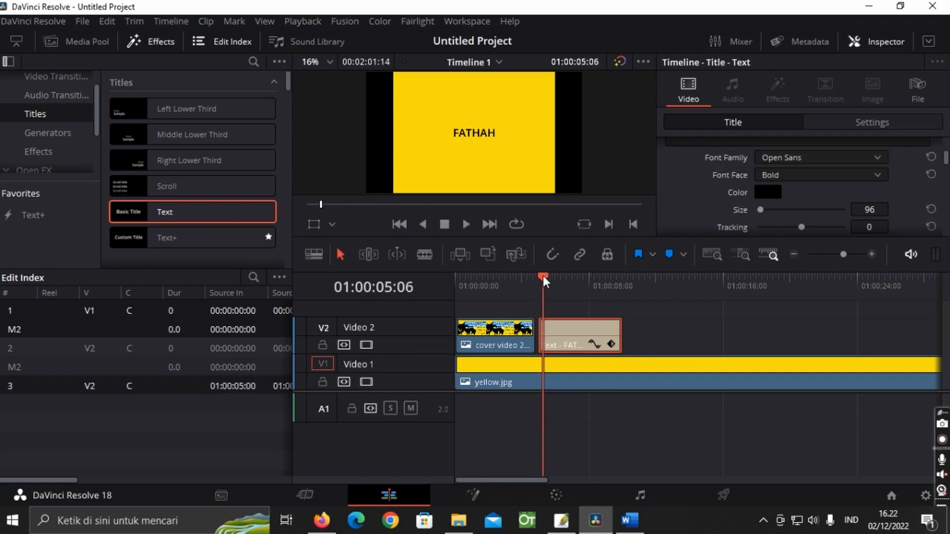
{"action": "left_click", "coordinate": [762, 210]}
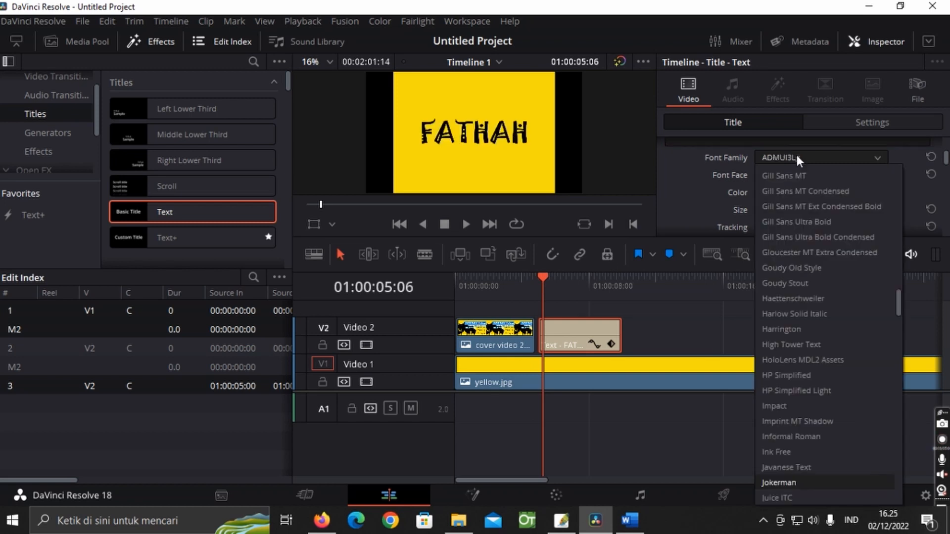
{"action": "left_click", "coordinate": [797, 157]}
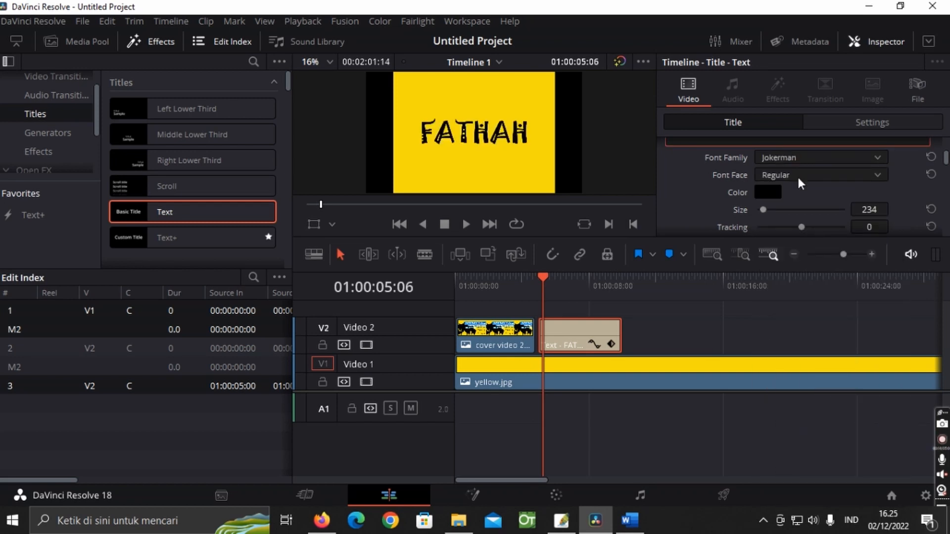
Step: Move the playhead to 01:00:10:02 and import every image from the HARAKAT folder into the media pool
{"action": "left_click", "coordinate": [683, 210]}
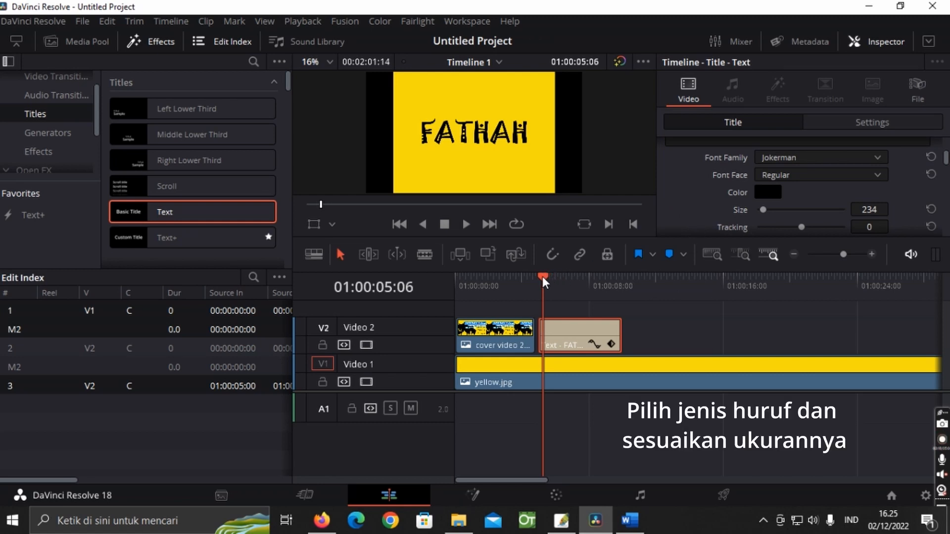
{"action": "left_click_drag", "start_coordinate": [542, 276], "coordinate": [624, 287]}
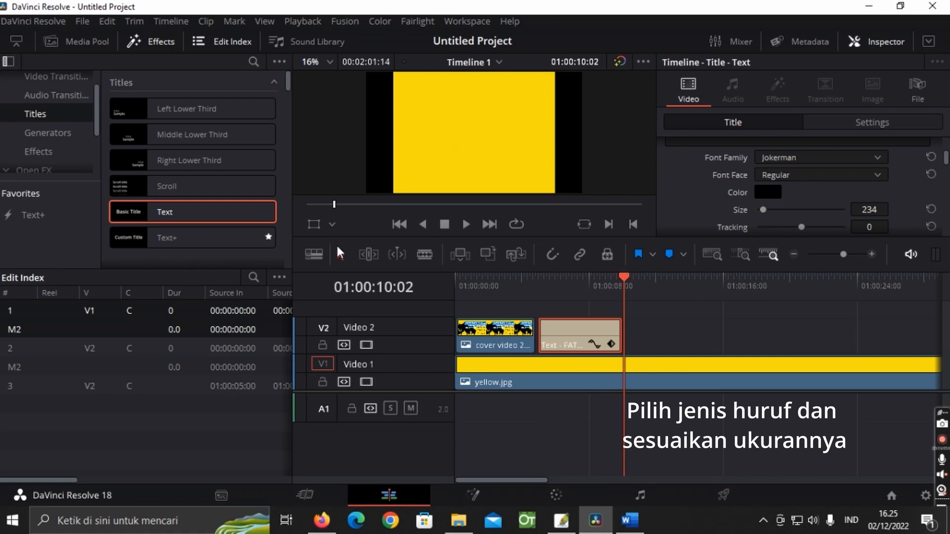
{"action": "left_click", "coordinate": [94, 43]}
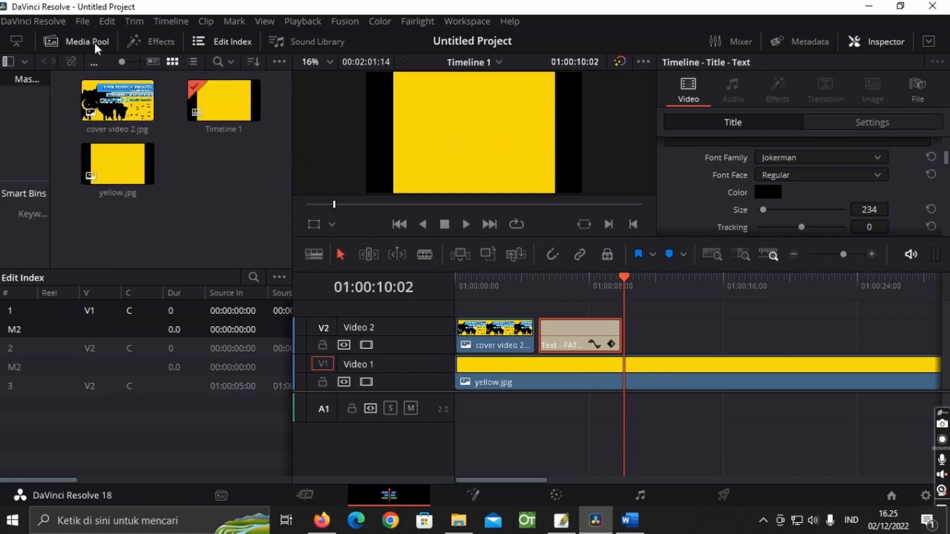
{"action": "left_click", "coordinate": [81, 22]}
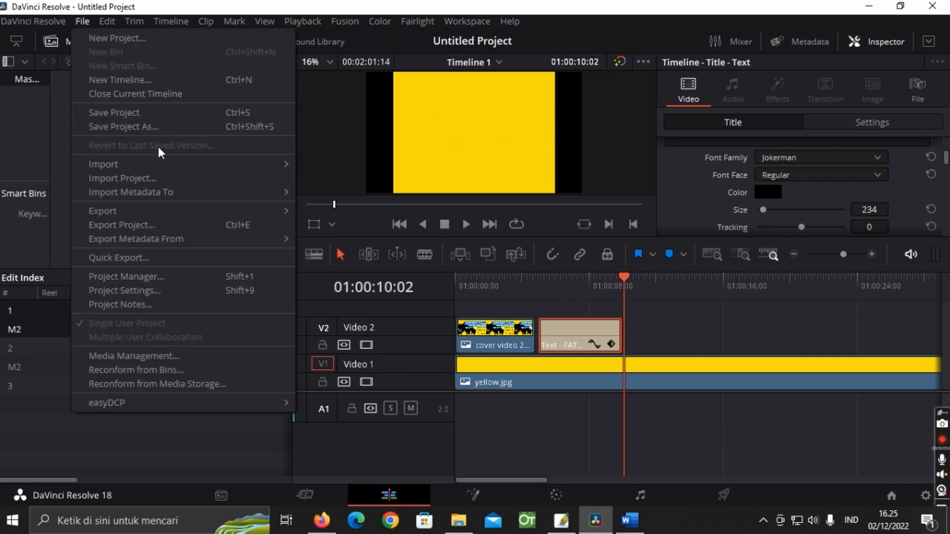
{"action": "mouse_move", "coordinate": [176, 164]}
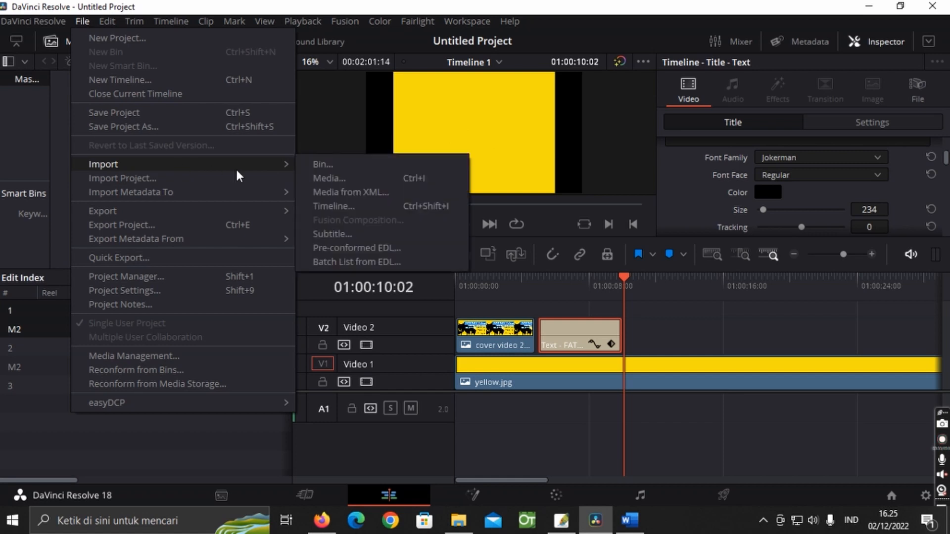
{"action": "left_click", "coordinate": [339, 179]}
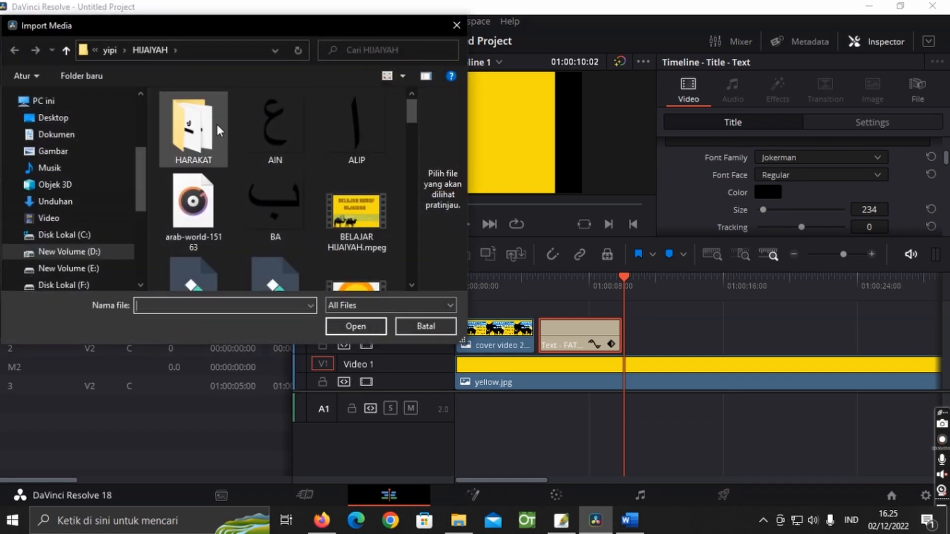
{"action": "double_click", "coordinate": [210, 126]}
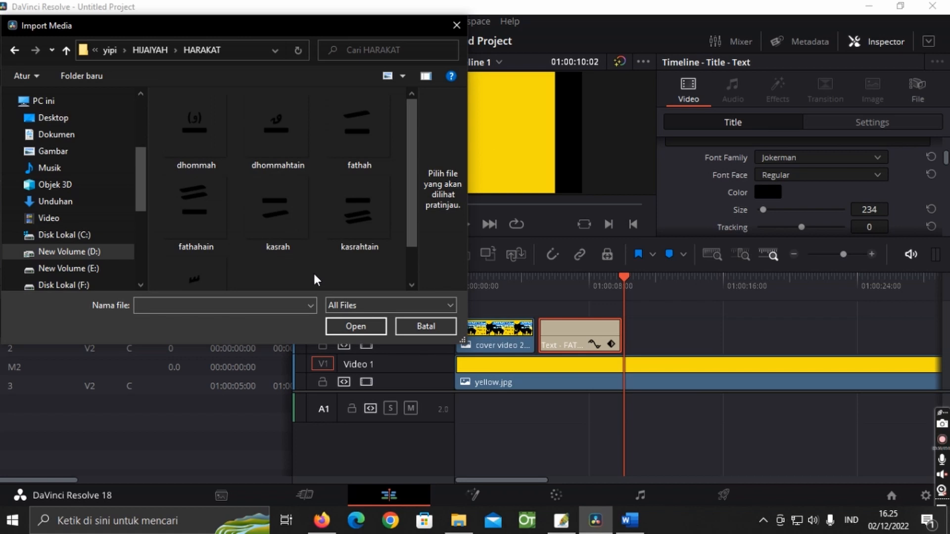
{"action": "key", "text": "ctrl+a"}
{"action": "left_click", "coordinate": [369, 324]}
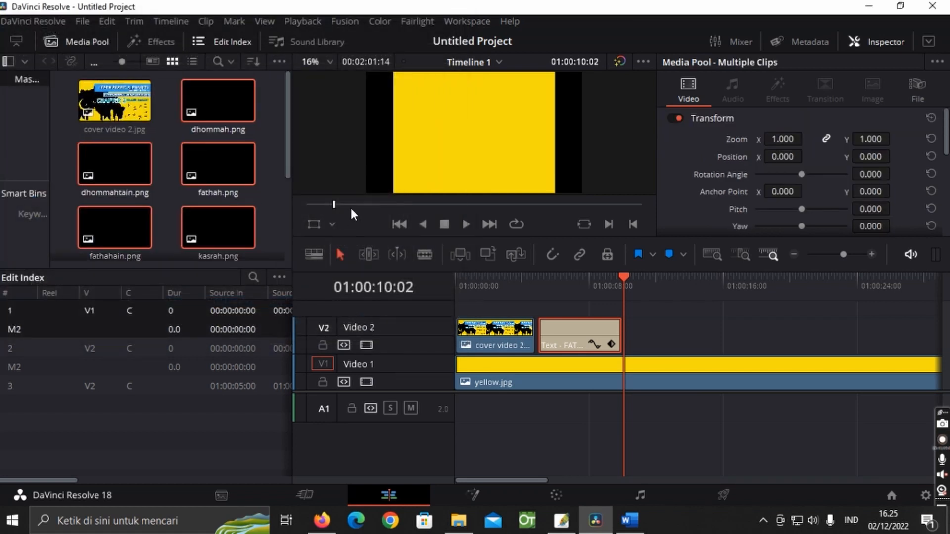
Step: Place fathah.png on Video 2 right after the FATHAH title and preview its first frames at 01:00:10:11
{"action": "left_click", "coordinate": [245, 138]}
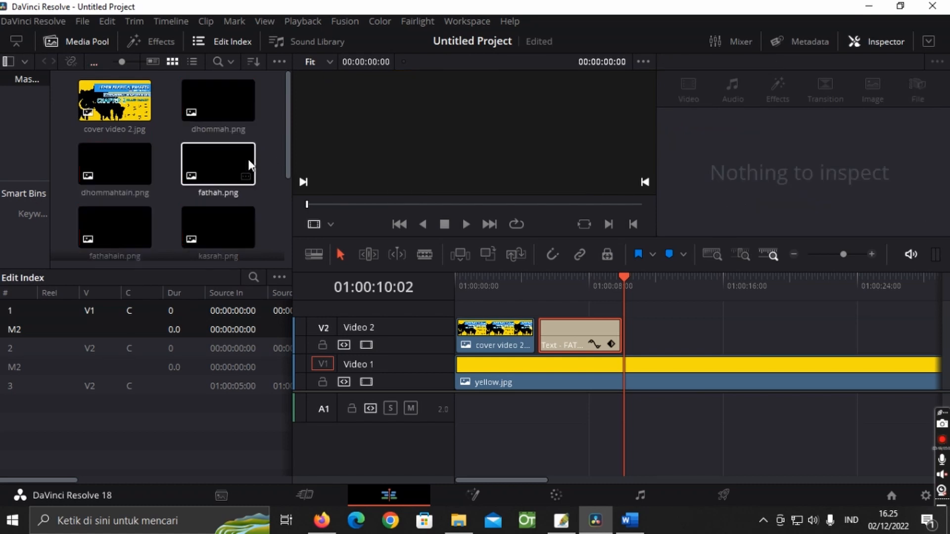
{"action": "left_click_drag", "start_coordinate": [248, 156], "coordinate": [611, 339]}
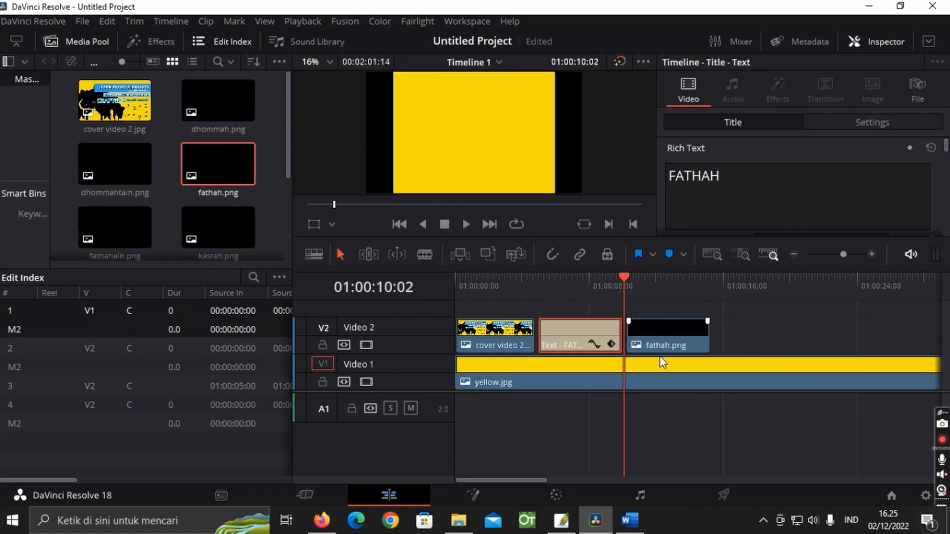
{"action": "left_click", "coordinate": [627, 274]}
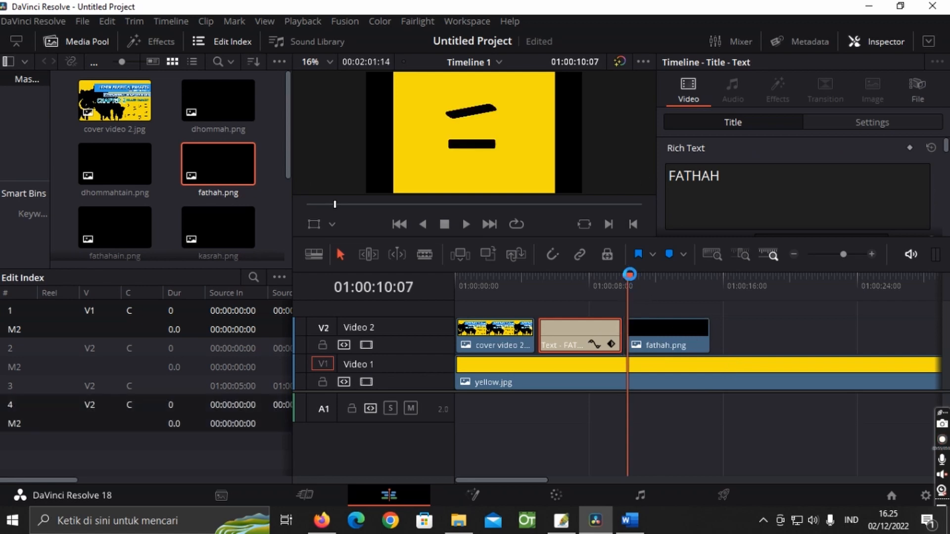
{"action": "left_click_drag", "start_coordinate": [629, 274], "coordinate": [630, 275]}
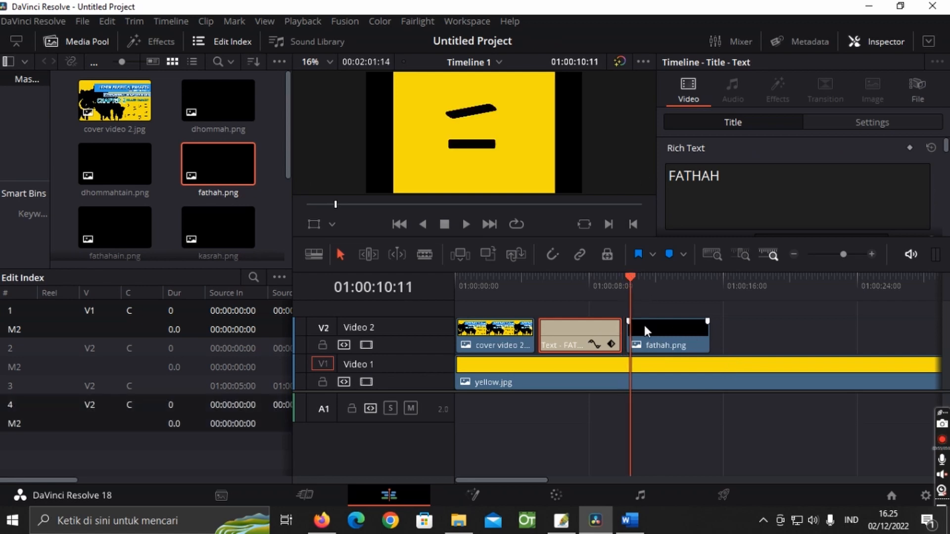
{"action": "left_click", "coordinate": [706, 327]}
{"action": "left_click_drag", "start_coordinate": [713, 328], "coordinate": [713, 329]}
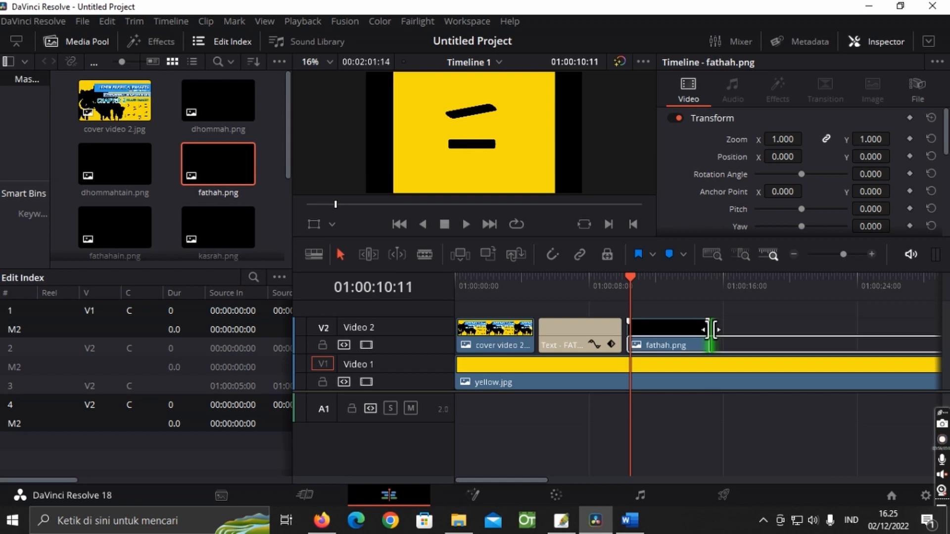
Step: Check the fathah.png clip through to its end, and the FATHAH title at 01:00:05:11
{"action": "left_click", "coordinate": [659, 285]}
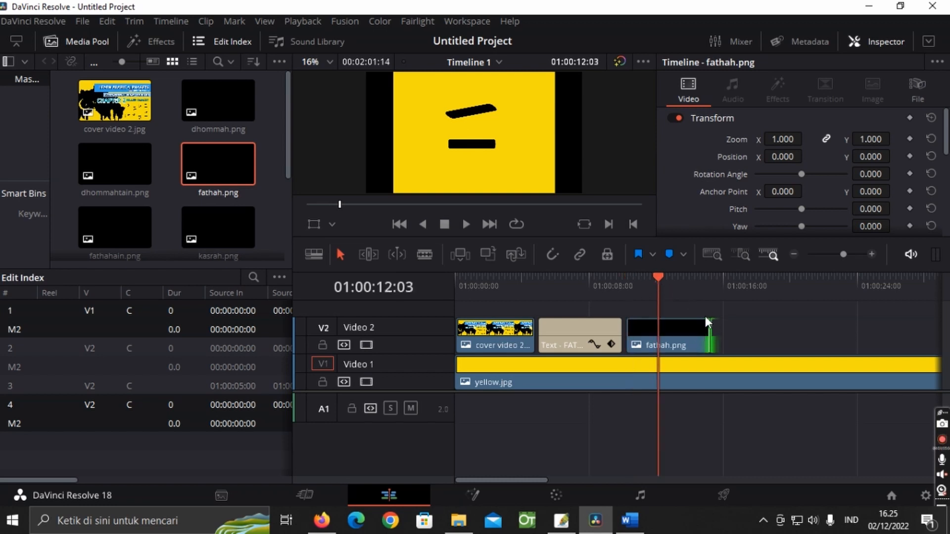
{"action": "left_click", "coordinate": [713, 277]}
{"action": "left_click", "coordinate": [588, 337]}
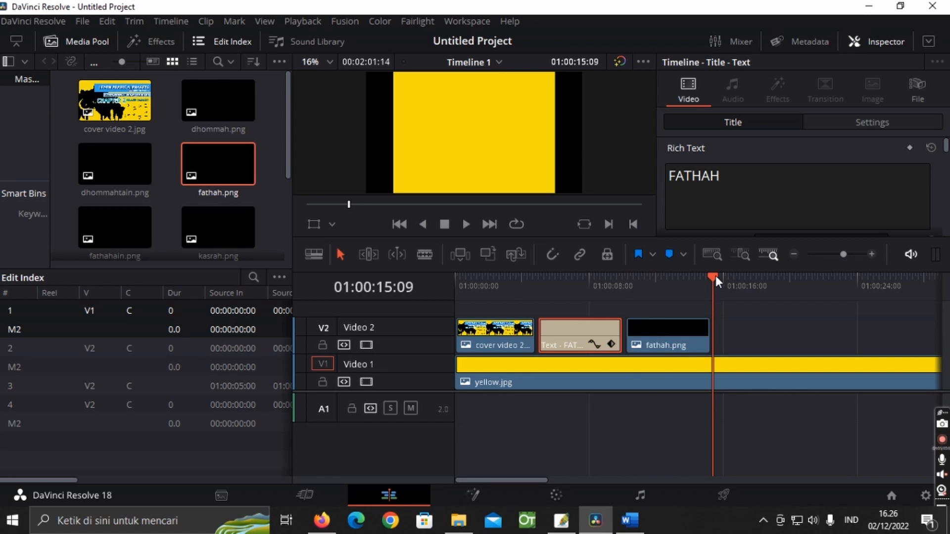
{"action": "left_click", "coordinate": [663, 349]}
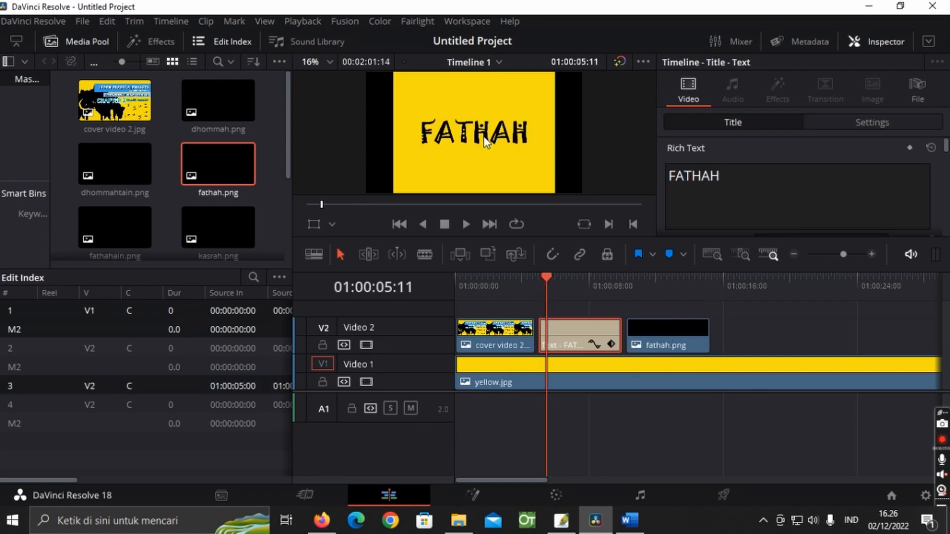
{"action": "left_click", "coordinate": [484, 137]}
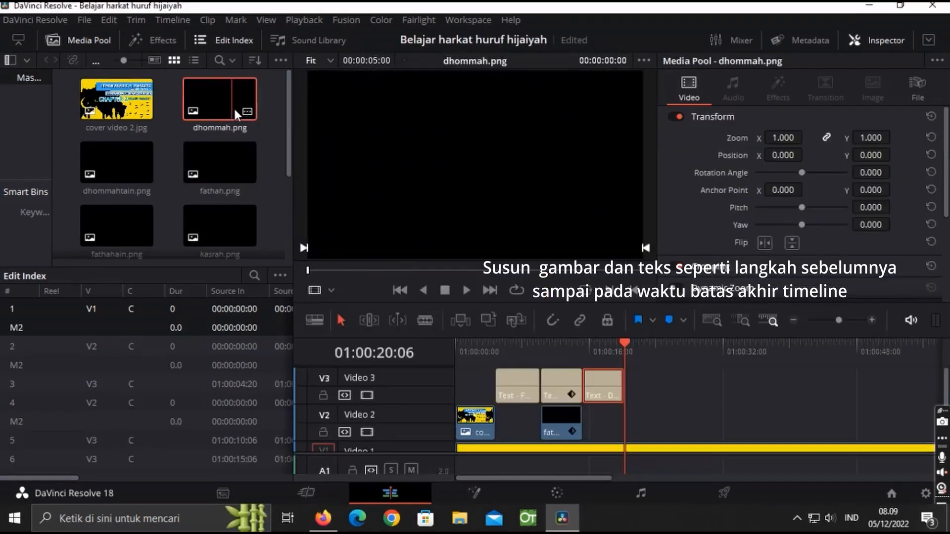
Step: Place dhommah.png on Video 2 at 01:00:20:06 and lower it in the frame to about X 6.452, Y -232.259
{"action": "left_click_drag", "start_coordinate": [234, 107], "coordinate": [646, 429]}
{"action": "left_click_drag", "start_coordinate": [592, 478], "coordinate": [615, 477]}
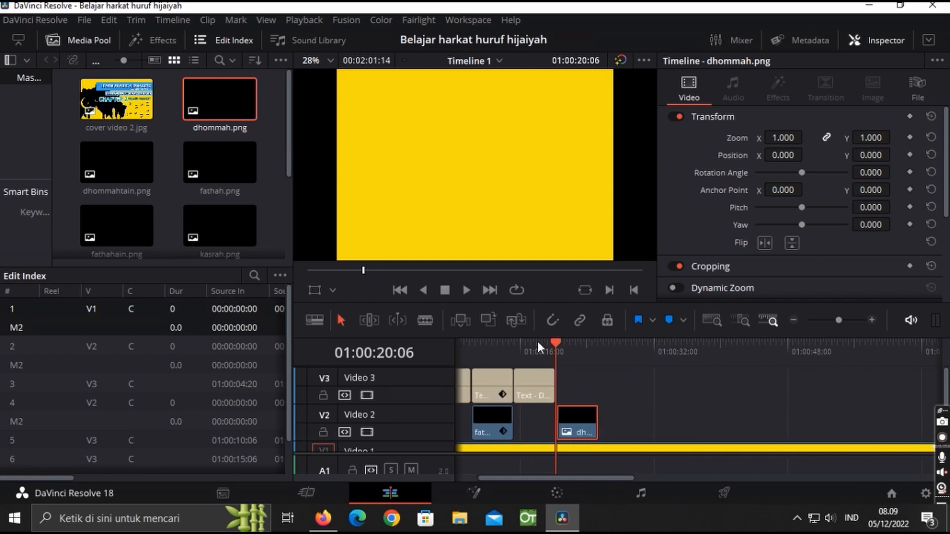
{"action": "left_click", "coordinate": [560, 342]}
{"action": "left_click", "coordinate": [315, 290]}
{"action": "left_click_drag", "start_coordinate": [483, 184], "coordinate": [484, 224]}
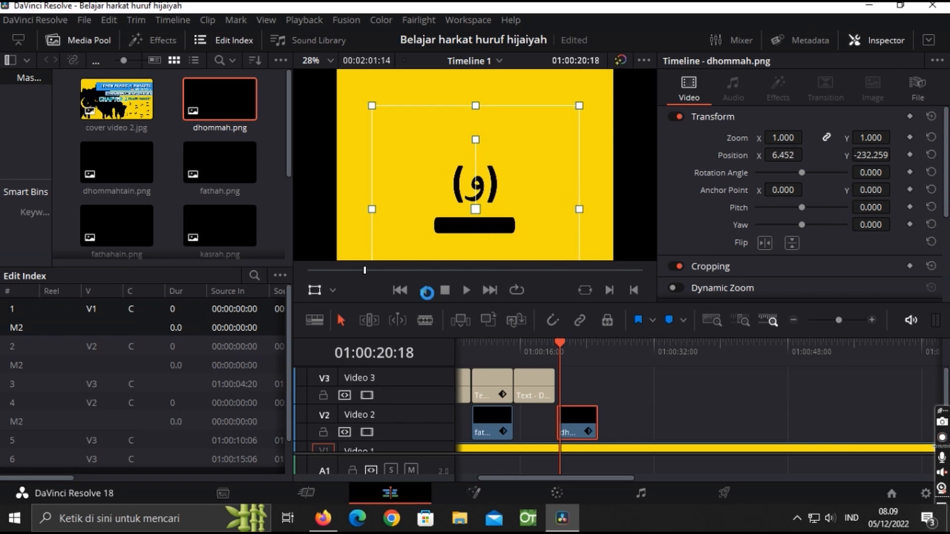
Step: Add a Text+ title on Video 3 above the dhommah.png clip, starting at about 01:00:20:14
{"action": "left_click", "coordinate": [189, 58]}
{"action": "left_click", "coordinate": [151, 40]}
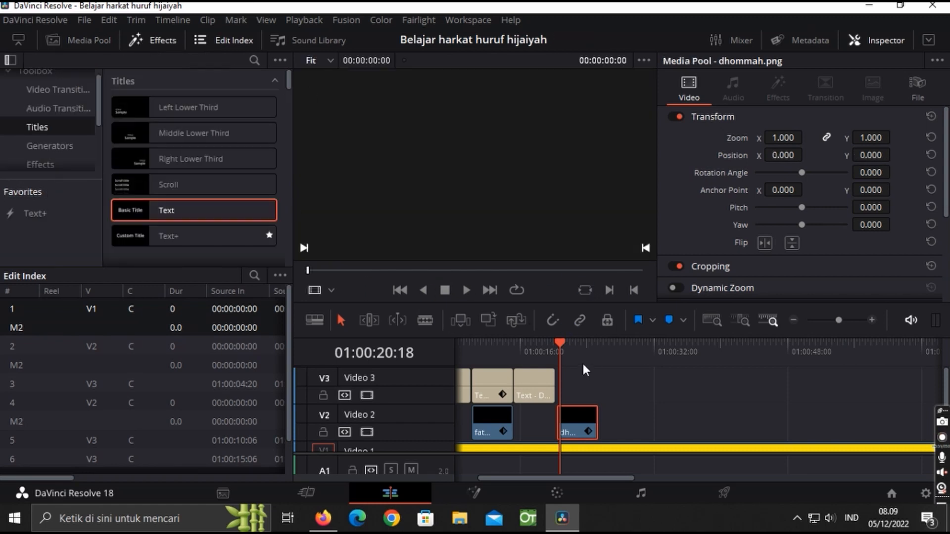
{"action": "scroll", "coordinate": [639, 427], "scroll_direction": "down", "scroll_amount": 2}
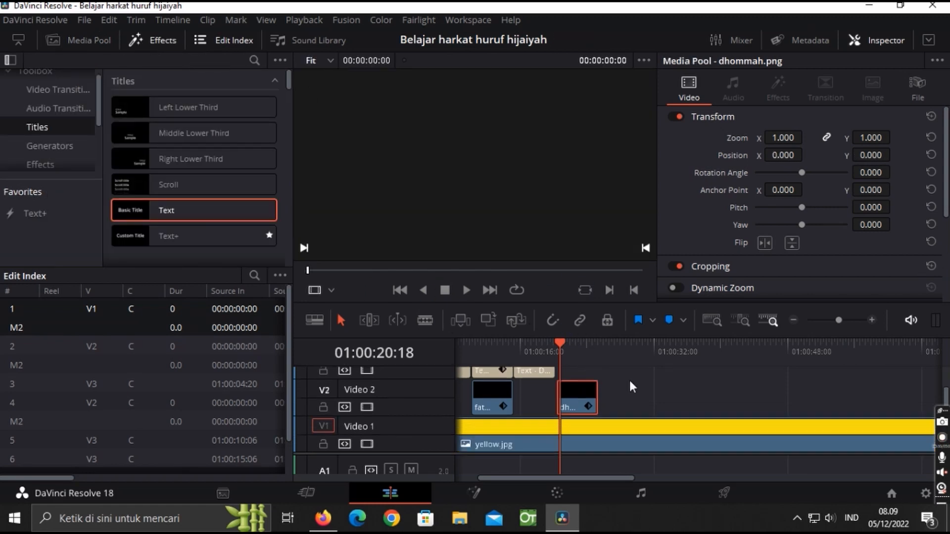
{"action": "scroll", "coordinate": [639, 428], "scroll_direction": "up", "scroll_amount": 2}
{"action": "left_click", "coordinate": [554, 343]}
{"action": "left_click_drag", "start_coordinate": [554, 343], "coordinate": [559, 344]}
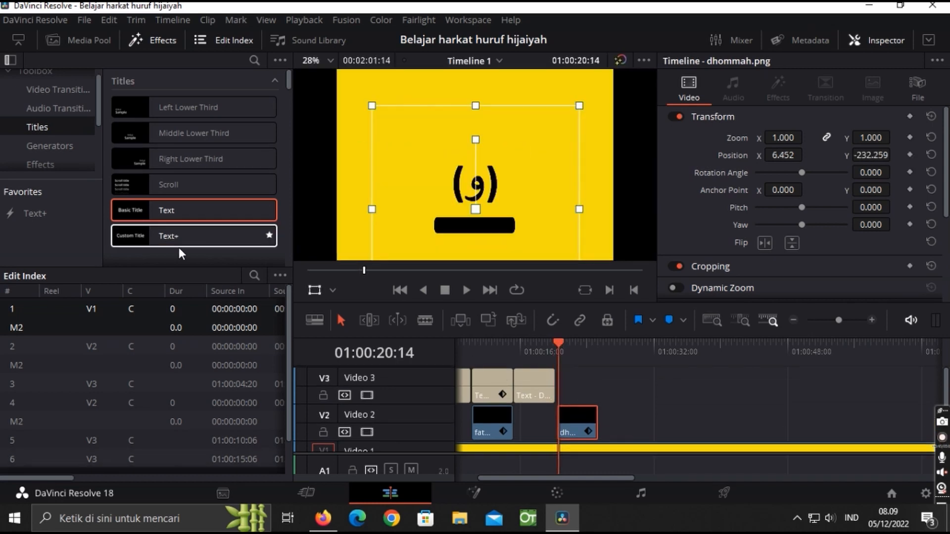
{"action": "left_click_drag", "start_coordinate": [222, 237], "coordinate": [569, 391]}
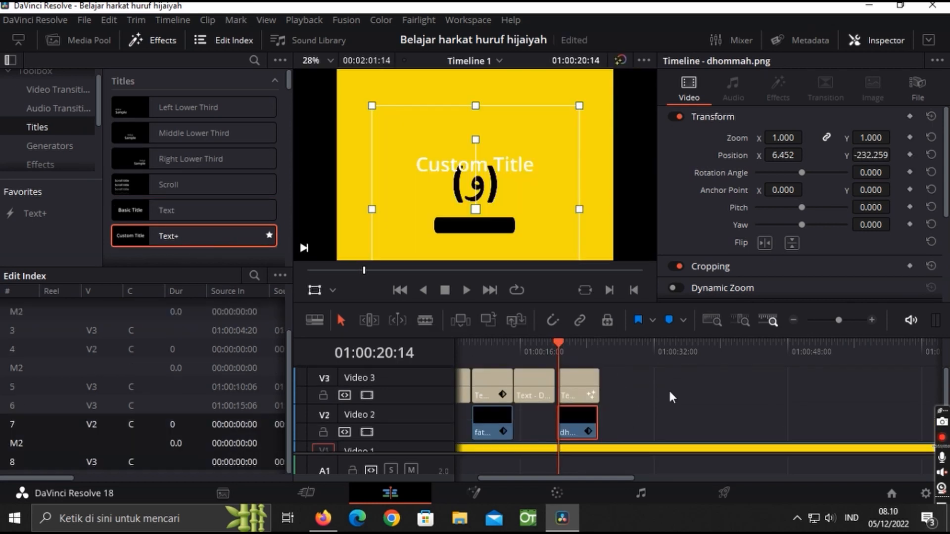
Step: Replace the Text+ title's wording with DHOMMAH and reposition it in the upper-left part of the video frame
{"action": "left_click", "coordinate": [575, 386]}
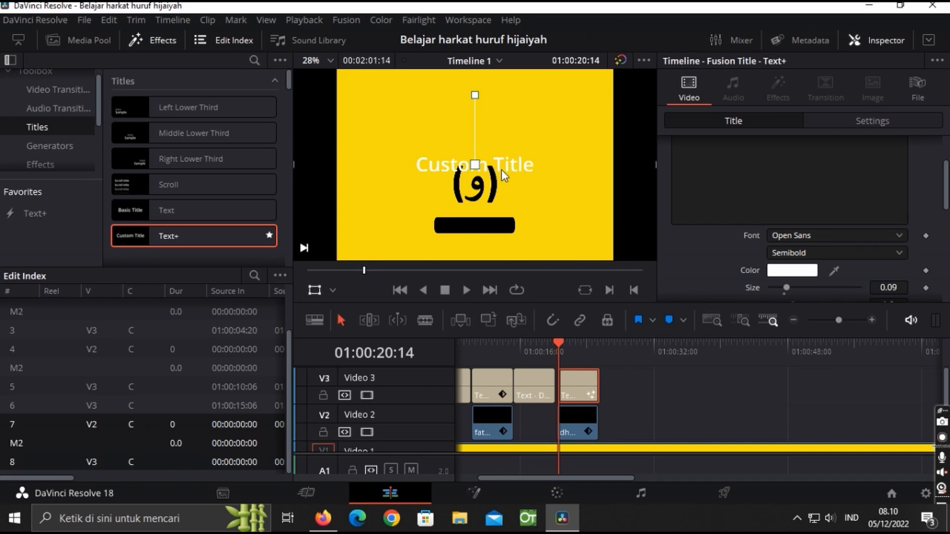
{"action": "left_click", "coordinate": [739, 204]}
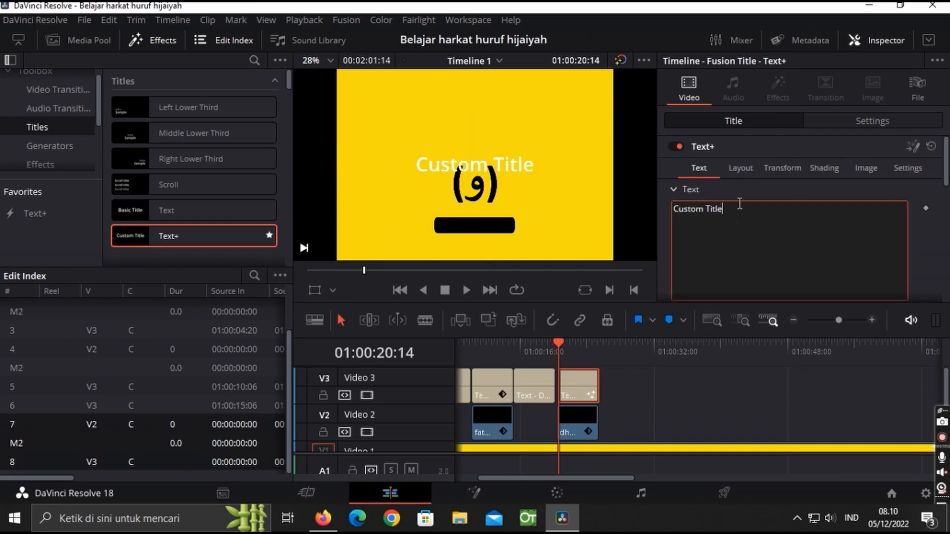
{"action": "type", "text": "DHOMMAH"}
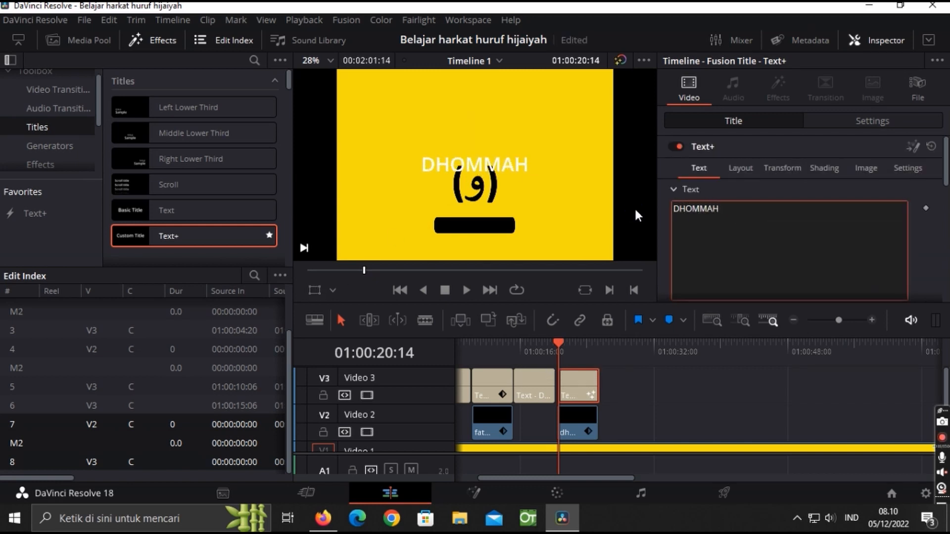
{"action": "left_click", "coordinate": [501, 169]}
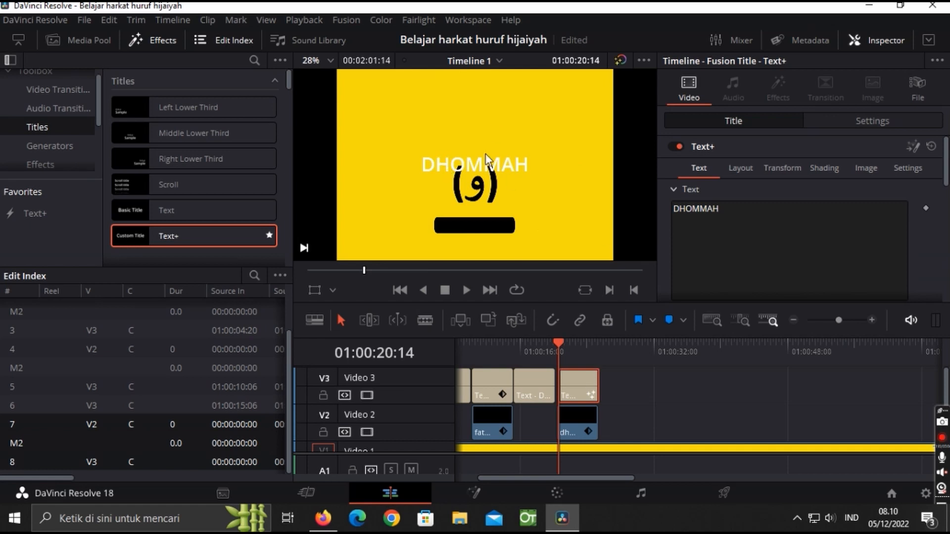
{"action": "left_click_drag", "start_coordinate": [459, 171], "coordinate": [394, 107]}
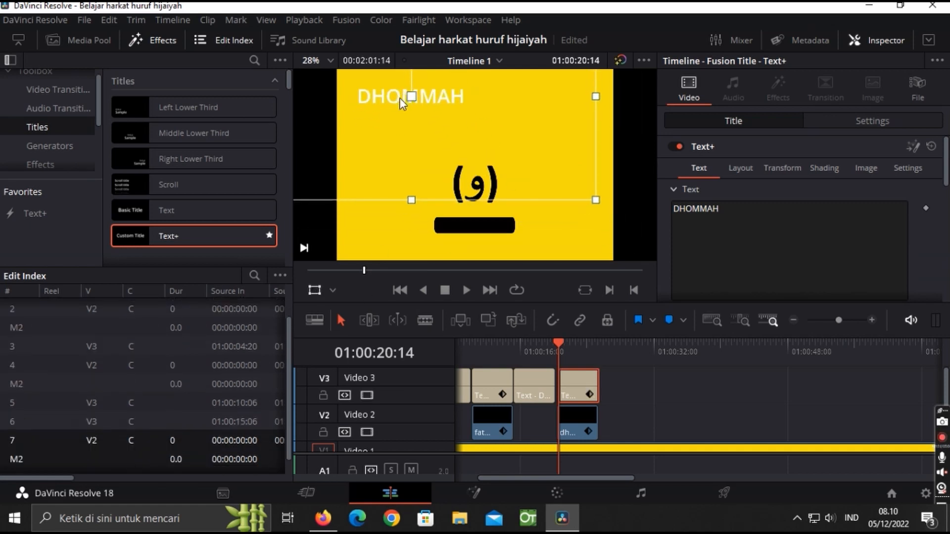
Step: Format the DHOMMAH title in the Jokerman font, size 0.1063, with black as its colour
{"action": "scroll", "coordinate": [808, 229], "scroll_direction": "down", "scroll_amount": 2}
{"action": "left_click", "coordinate": [808, 229]}
{"action": "key", "text": "j"}
{"action": "left_click", "coordinate": [806, 258]}
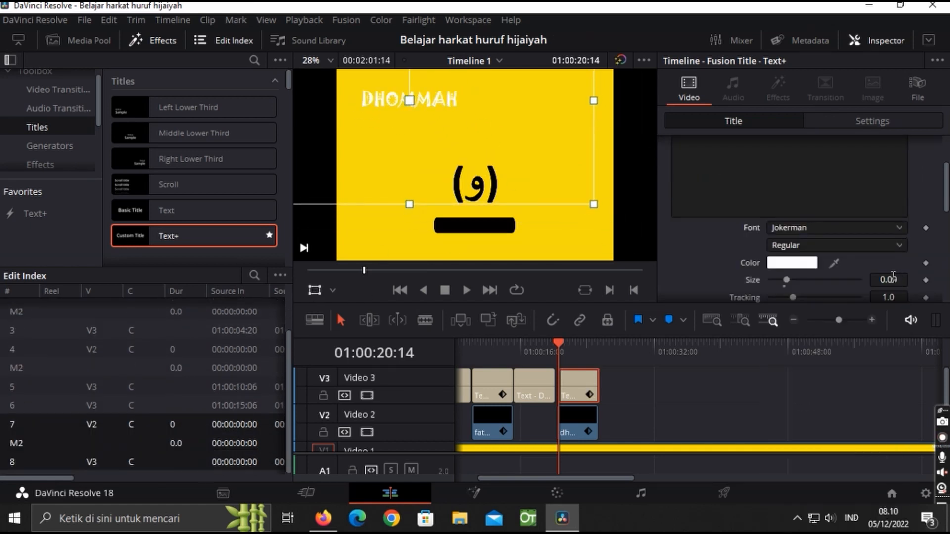
{"action": "left_click_drag", "start_coordinate": [786, 280], "coordinate": [791, 278]}
{"action": "scroll", "coordinate": [803, 275], "scroll_direction": "down", "scroll_amount": 3}
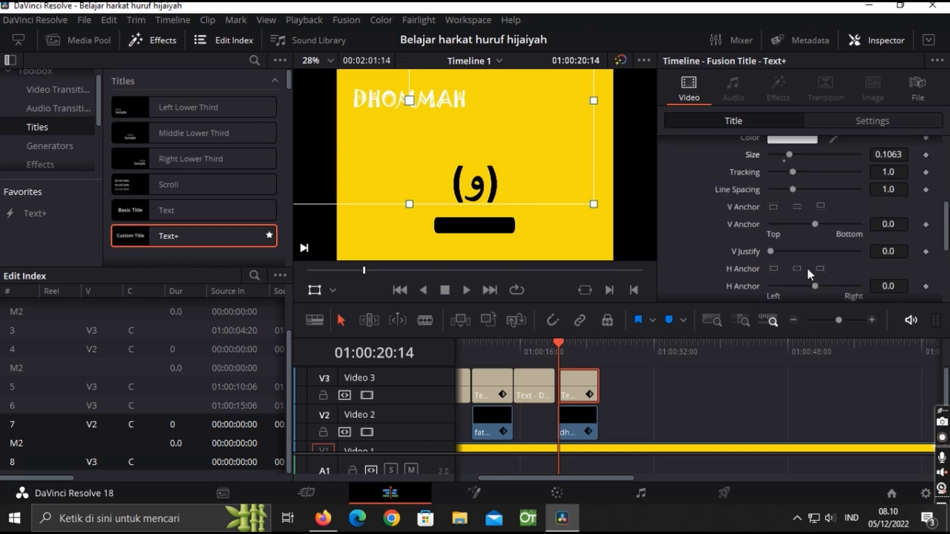
{"action": "scroll", "coordinate": [806, 266], "scroll_direction": "up", "scroll_amount": 3}
{"action": "left_click", "coordinate": [770, 260]}
{"action": "left_click", "coordinate": [309, 152]}
{"action": "left_click", "coordinate": [615, 382]}
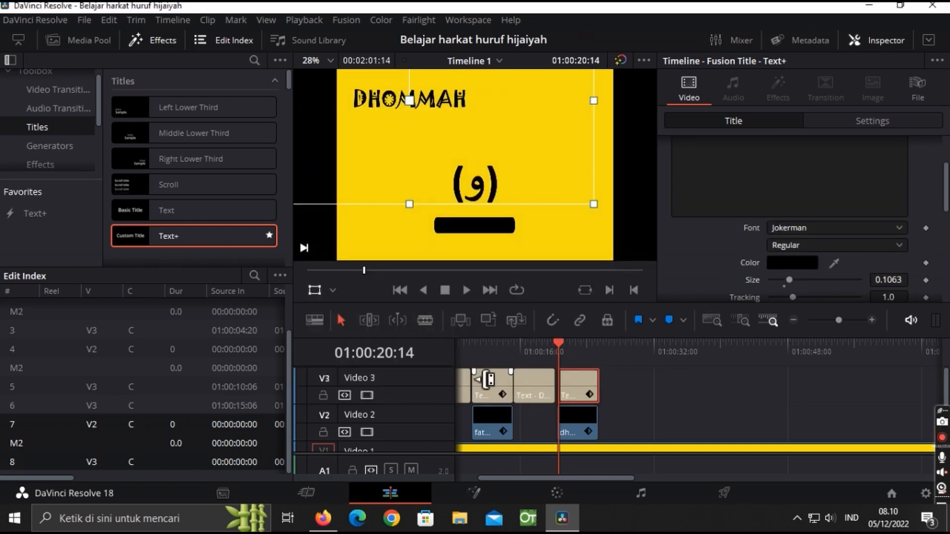
Step: Scale the DHOMMAH title down in the frame, comparing it with the earlier FATHAH title for a matching look
{"action": "left_click", "coordinate": [477, 342]}
{"action": "left_click", "coordinate": [559, 342]}
{"action": "left_click_drag", "start_coordinate": [595, 210], "coordinate": [561, 187]}
{"action": "left_click", "coordinate": [473, 341]}
{"action": "left_click", "coordinate": [562, 344]}
{"action": "left_click", "coordinate": [482, 342]}
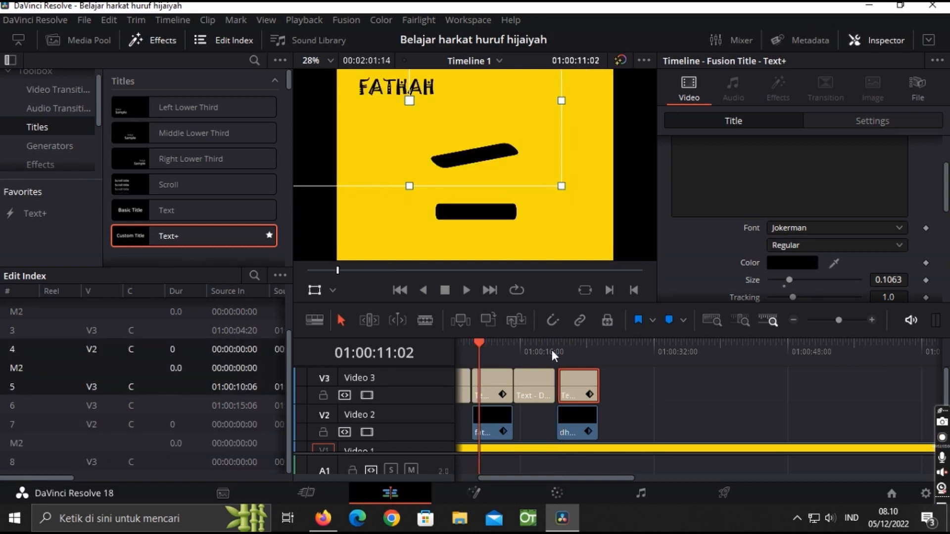
Step: At 01:00:21:16, enlarge dhommah.png to a zoom of about 1.406 and raise it to about X -38.710, Y -130.646
{"action": "left_click", "coordinate": [568, 342]}
{"action": "left_click", "coordinate": [589, 424]}
{"action": "left_click_drag", "start_coordinate": [579, 106], "coordinate": [621, 73]}
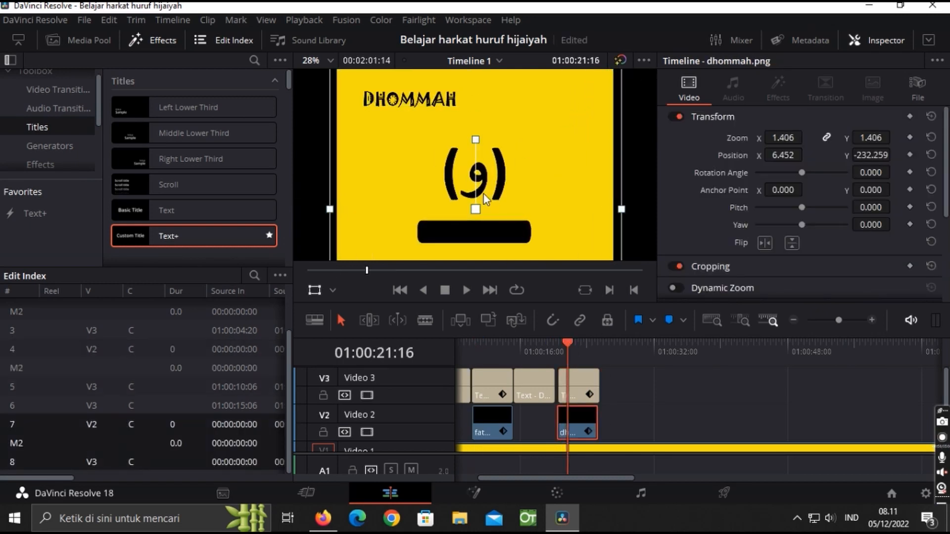
{"action": "left_click_drag", "start_coordinate": [476, 210], "coordinate": [474, 190]}
{"action": "left_click_drag", "start_coordinate": [497, 229], "coordinate": [491, 210]}
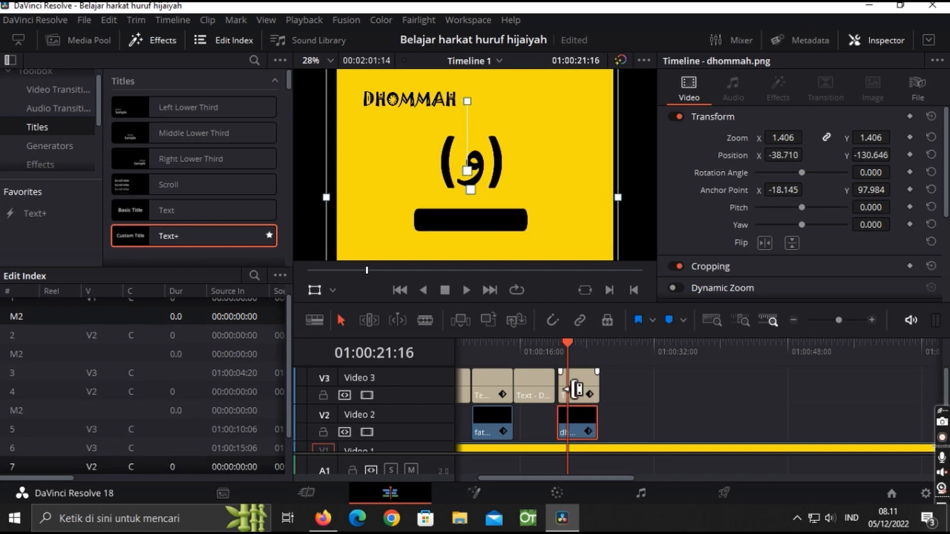
Step: Extend the start of the DHOMMAH title clip 2 frames earlier to close the gap before it, and play the section back
{"action": "left_click", "coordinate": [560, 341]}
{"action": "left_click", "coordinate": [579, 382]}
{"action": "left_click", "coordinate": [564, 385]}
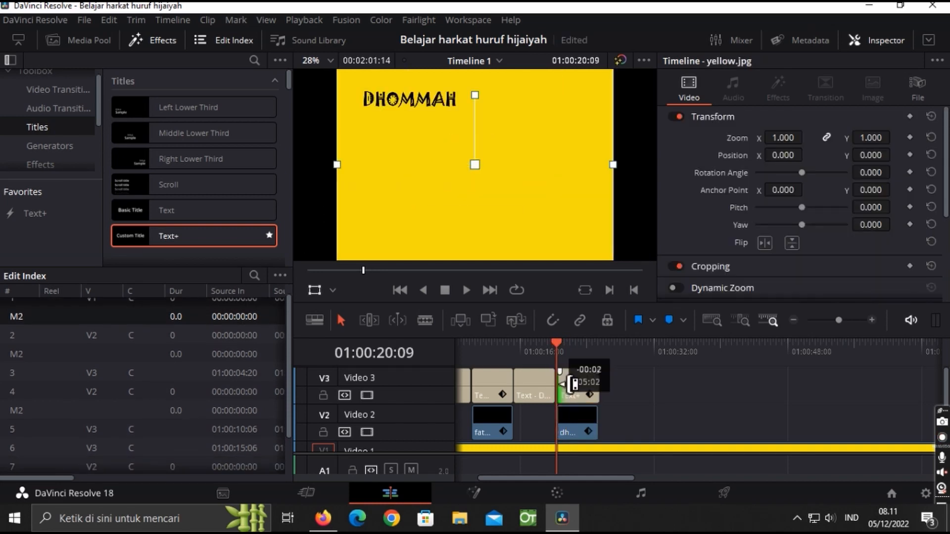
{"action": "left_click", "coordinate": [466, 290]}
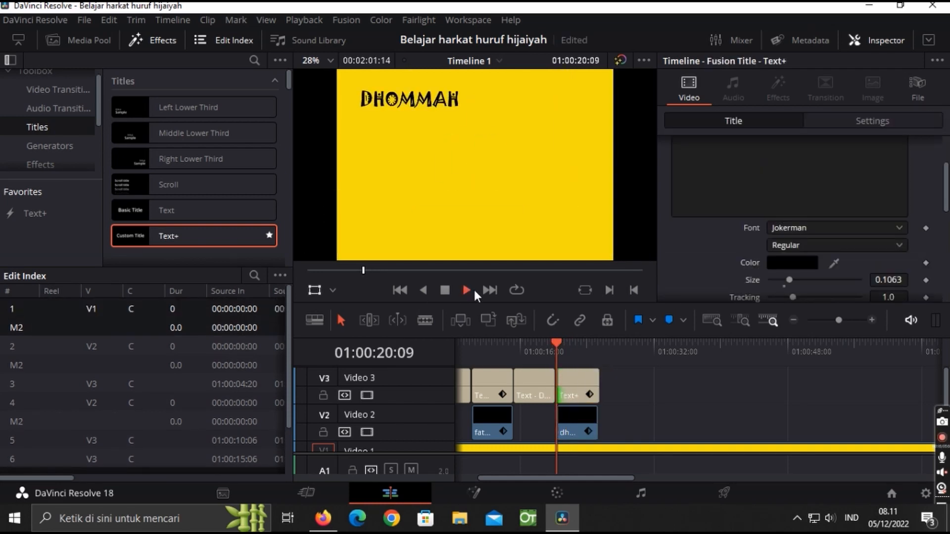
{"action": "left_click", "coordinate": [443, 291]}
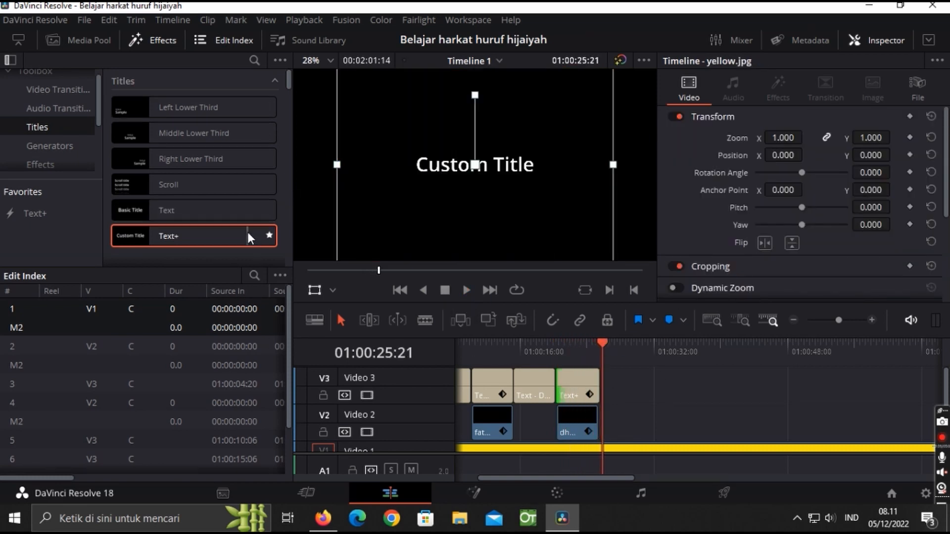
Step: Add a basic Text title on Video 3 directly after the DHOMMAH title and replace its wording with KASRAH
{"action": "left_click_drag", "start_coordinate": [238, 211], "coordinate": [614, 383]}
{"action": "left_click", "coordinate": [742, 179]}
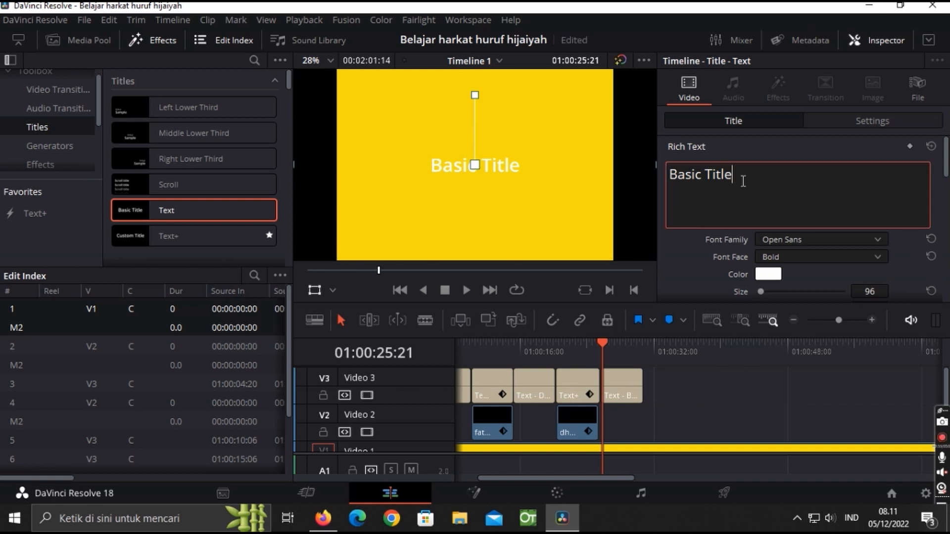
{"action": "left_click", "coordinate": [81, 39]}
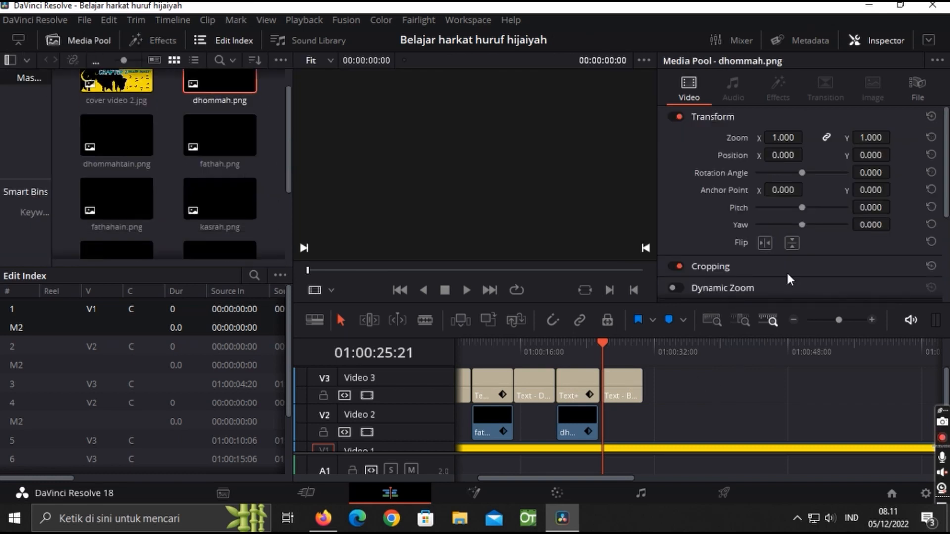
{"action": "left_click", "coordinate": [633, 388]}
{"action": "triple_click", "coordinate": [724, 173]}
{"action": "type", "text": "KASRAH"}
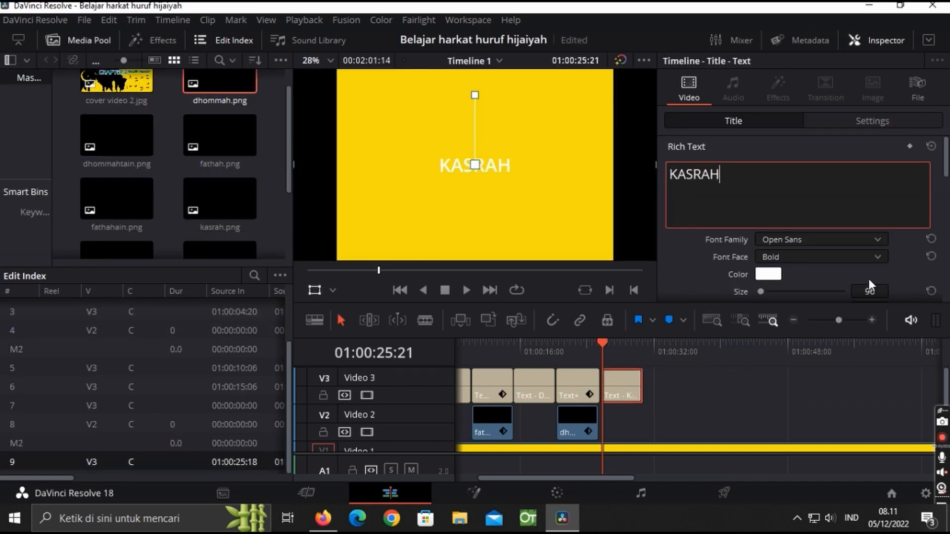
Step: Format the KASRAH title in black, at size 234, in the Jokerman font
{"action": "left_click", "coordinate": [768, 274]}
{"action": "double_click", "coordinate": [305, 140]}
{"action": "scroll", "coordinate": [865, 257], "scroll_direction": "down", "scroll_amount": 1}
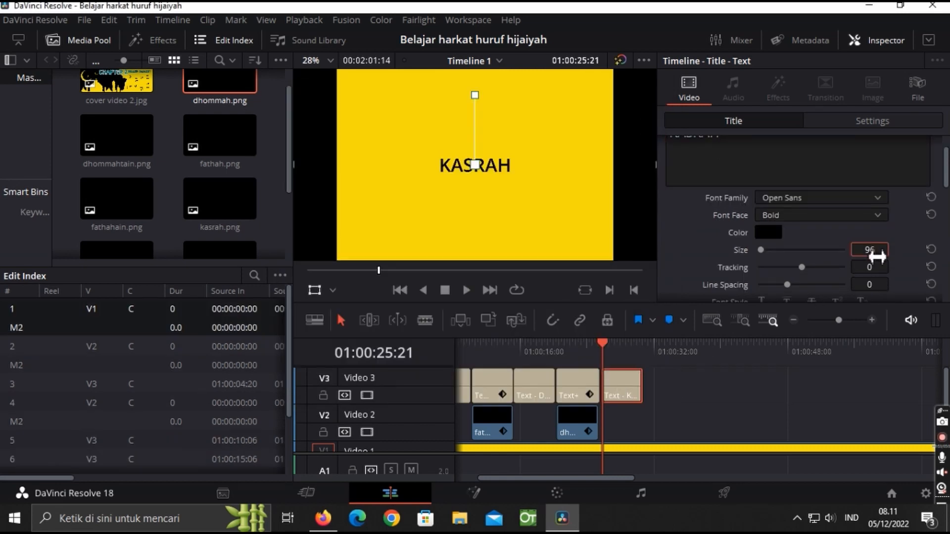
{"action": "left_click", "coordinate": [875, 249]}
{"action": "type", "text": "234"}
{"action": "key", "text": "Return"}
{"action": "scroll", "coordinate": [846, 241], "scroll_direction": "up", "scroll_amount": 1}
{"action": "left_click", "coordinate": [842, 235]}
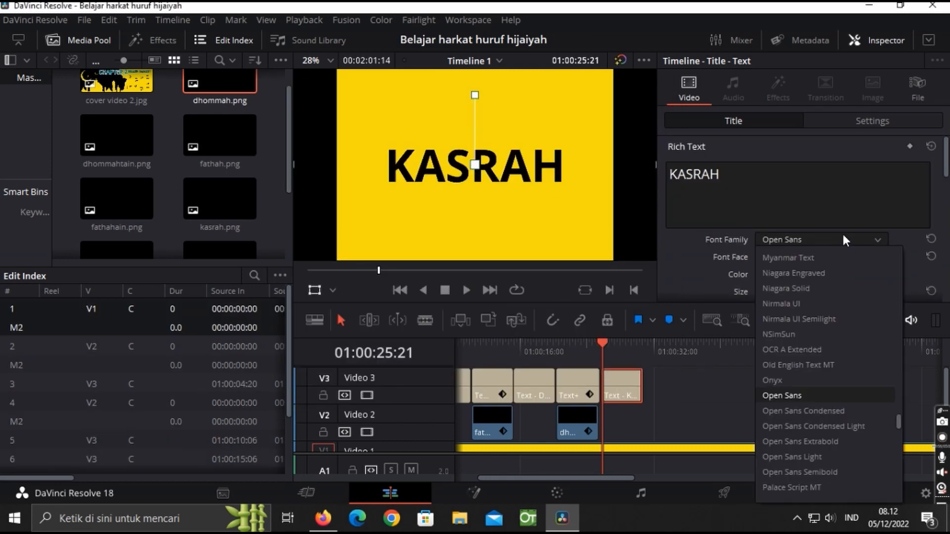
{"action": "scroll", "coordinate": [821, 274], "scroll_direction": "up", "scroll_amount": 12}
{"action": "left_click", "coordinate": [817, 273]}
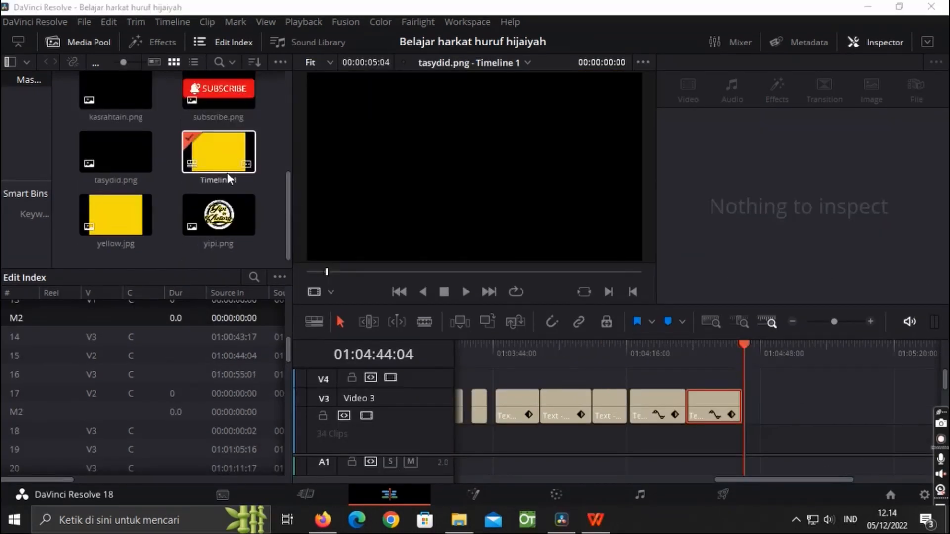
Step: Place yipi.png after the last title on Video 3, with zoom about 0.575 and position about X -78.420, Y 211.734
{"action": "left_click_drag", "start_coordinate": [232, 211], "coordinate": [754, 417]}
{"action": "left_click_drag", "start_coordinate": [556, 253], "coordinate": [479, 168]}
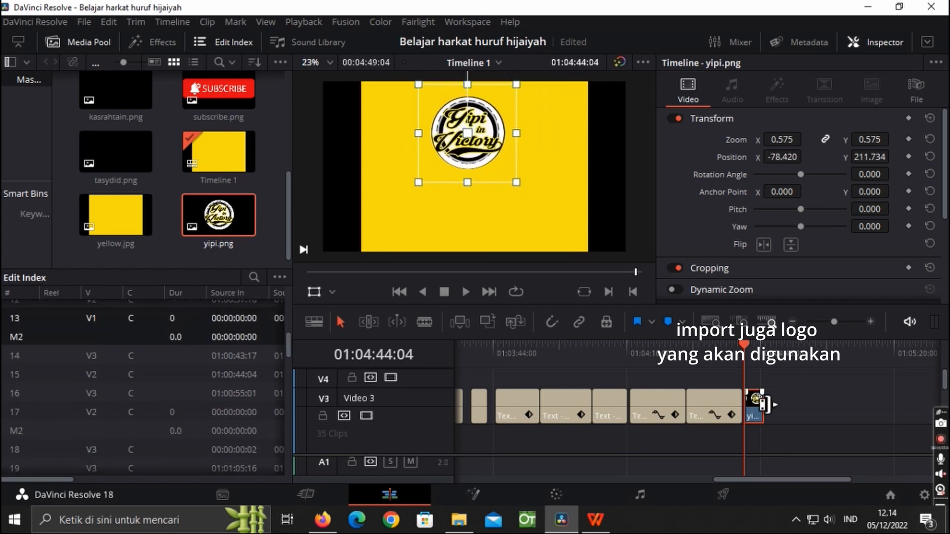
Step: Extend the end of the yipi.png logo clip on Video 3 to about 01:05:02
{"action": "left_click_drag", "start_coordinate": [766, 406], "coordinate": [772, 406]}
{"action": "left_click_drag", "start_coordinate": [771, 348], "coordinate": [763, 352]}
{"action": "left_click_drag", "start_coordinate": [772, 409], "coordinate": [822, 410]}
{"action": "scroll", "coordinate": [829, 412], "scroll_direction": "down", "scroll_amount": 5}
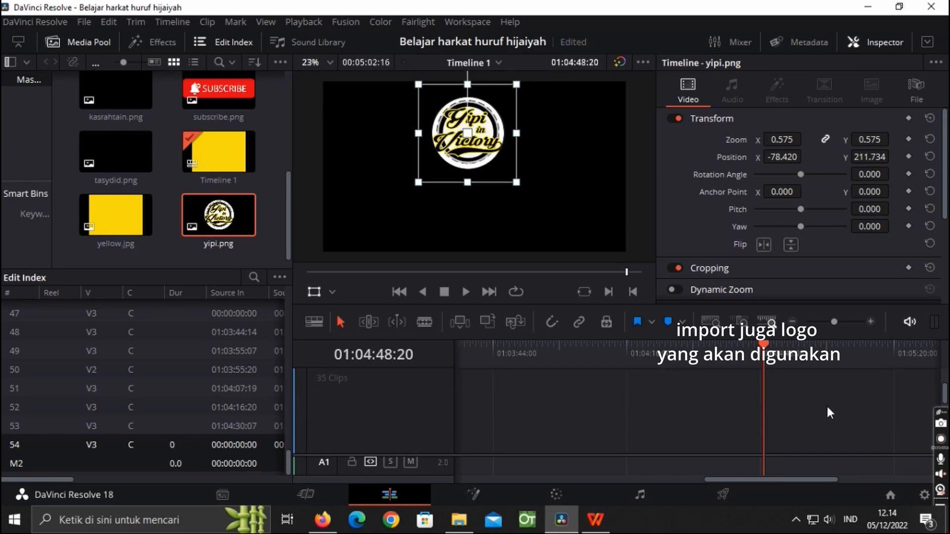
{"action": "scroll", "coordinate": [829, 413], "scroll_direction": "up", "scroll_amount": 3}
{"action": "scroll", "coordinate": [830, 411], "scroll_direction": "up", "scroll_amount": 2}
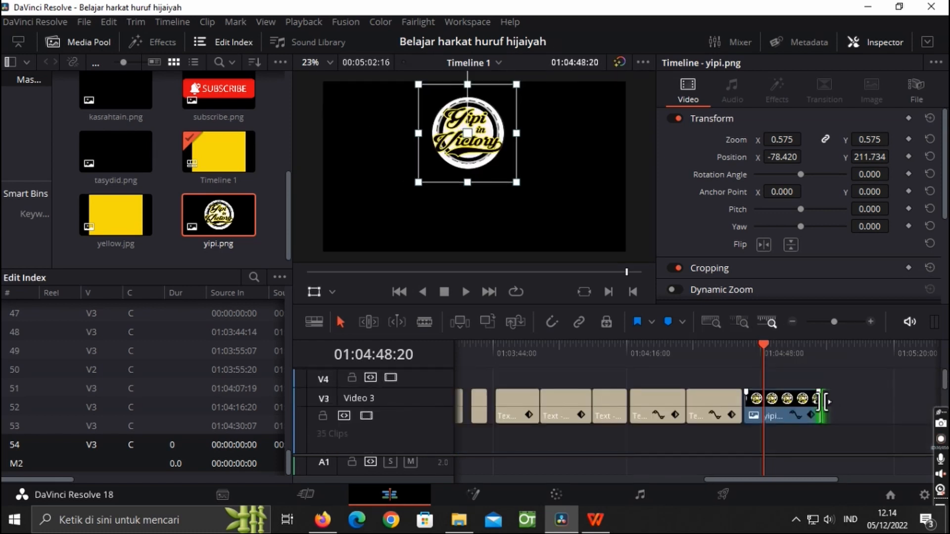
Step: Add subscribe.png on V4 above the logo clip, with zoom about 0.316 and position about X -39.700, Y -238.201
{"action": "left_click", "coordinate": [227, 91]}
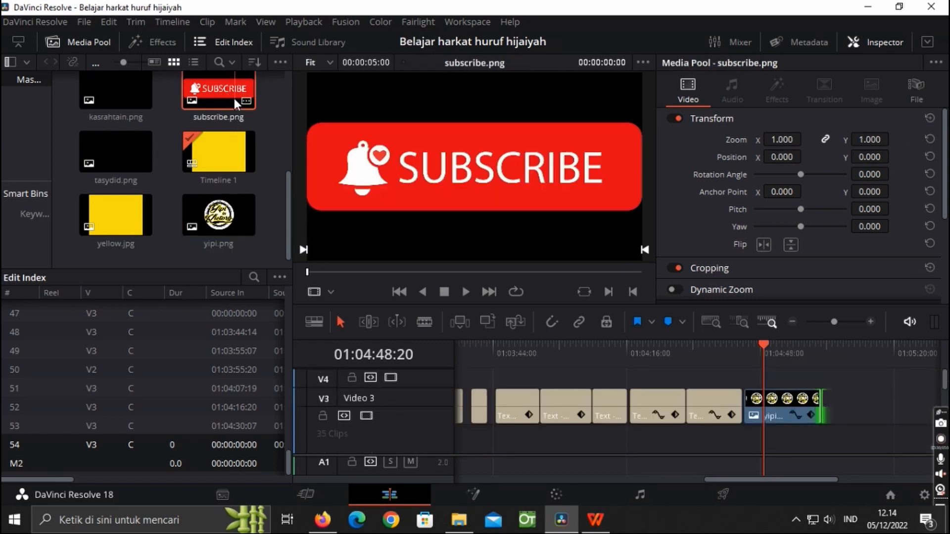
{"action": "left_click_drag", "start_coordinate": [233, 98], "coordinate": [758, 389]}
{"action": "scroll", "coordinate": [798, 393], "scroll_direction": "down", "scroll_amount": 2}
{"action": "left_click_drag", "start_coordinate": [625, 92], "coordinate": [522, 144]}
{"action": "left_click_drag", "start_coordinate": [494, 167], "coordinate": [487, 200]}
Step: Extend the yellow background on Video 1 past the end of the logo clip, to about 01:05:08:12
{"action": "mouse_move", "coordinate": [743, 347]}
{"action": "left_mouse_down"}
{"action": "mouse_move", "coordinate": [737, 341]}
{"action": "mouse_move", "coordinate": [747, 341]}
{"action": "left_mouse_up"}
{"action": "scroll", "coordinate": [789, 411], "scroll_direction": "down", "scroll_amount": 4}
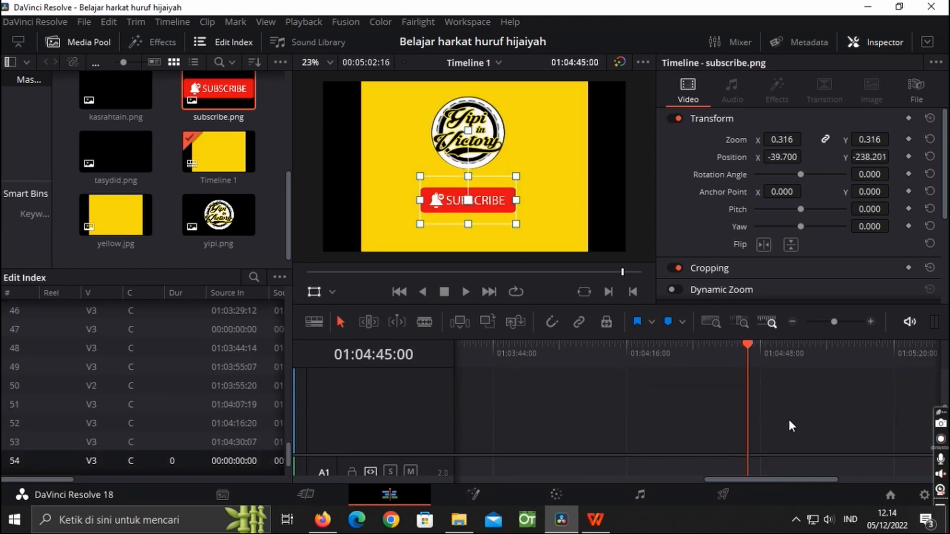
{"action": "left_click_drag", "start_coordinate": [747, 430], "coordinate": [844, 423]}
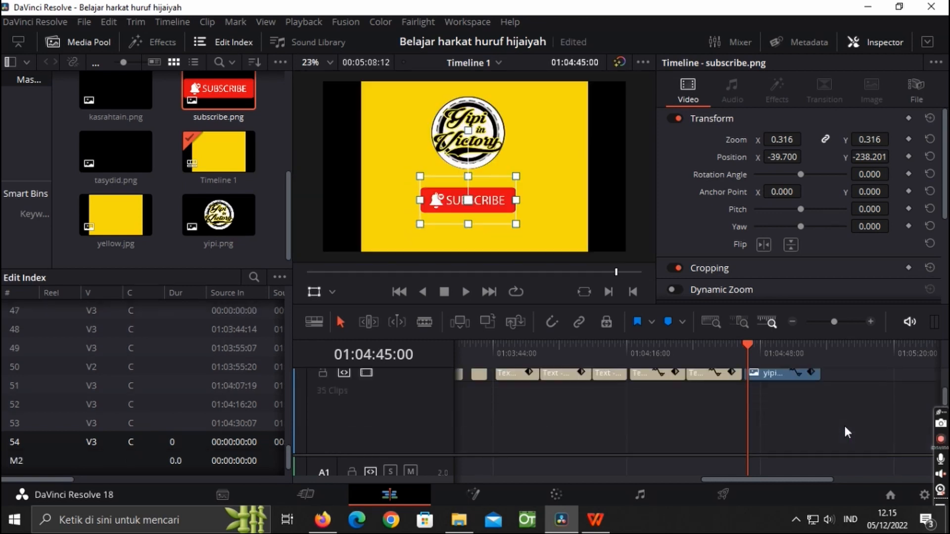
Step: Lengthen the subscribe.png clip on V4 so that it reaches nearly to the end of the yipi.png logo clip
{"action": "scroll", "coordinate": [844, 424], "scroll_direction": "up", "scroll_amount": 3}
{"action": "left_click", "coordinate": [819, 346]}
{"action": "left_click", "coordinate": [761, 393]}
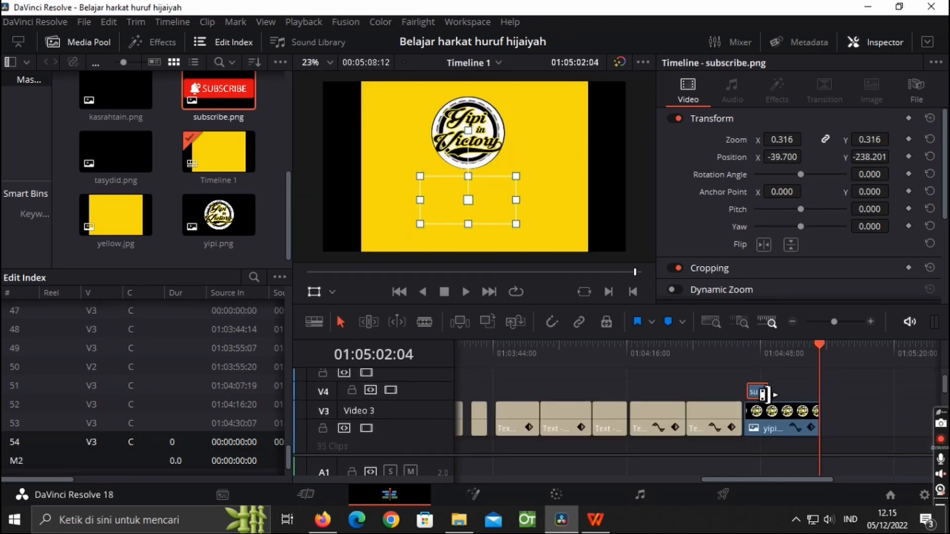
{"action": "left_click_drag", "start_coordinate": [769, 391], "coordinate": [812, 392]}
{"action": "left_click", "coordinate": [810, 343]}
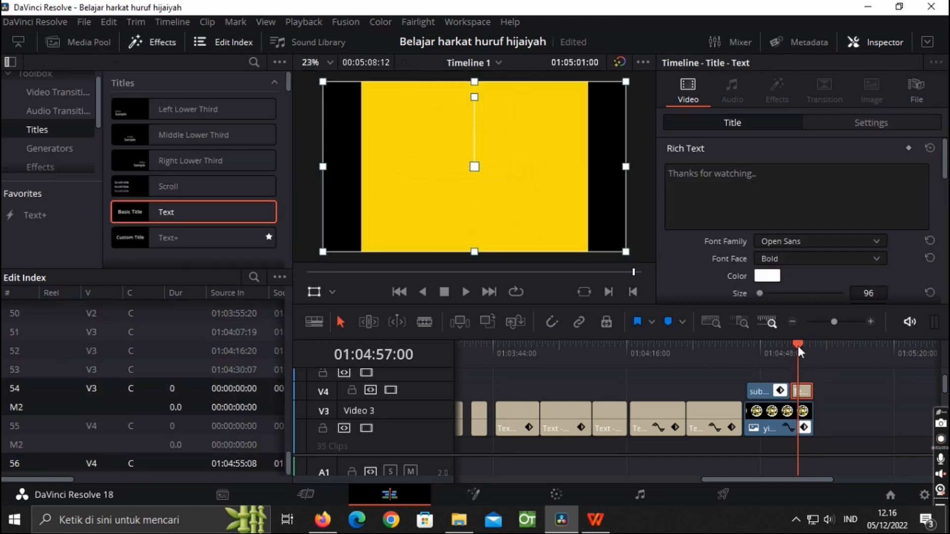
Step: Check the closing Thanks for watching.. title and play the arranged timeline from the beginning
{"action": "left_click_drag", "start_coordinate": [798, 346], "coordinate": [794, 343]}
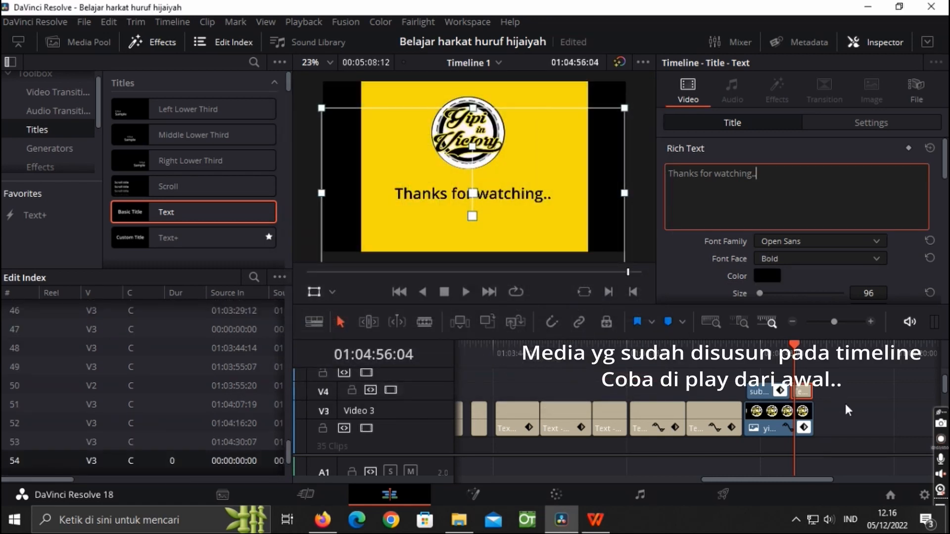
{"action": "left_click_drag", "start_coordinate": [789, 480], "coordinate": [501, 494]}
{"action": "left_click", "coordinate": [455, 345]}
{"action": "key", "text": "space"}
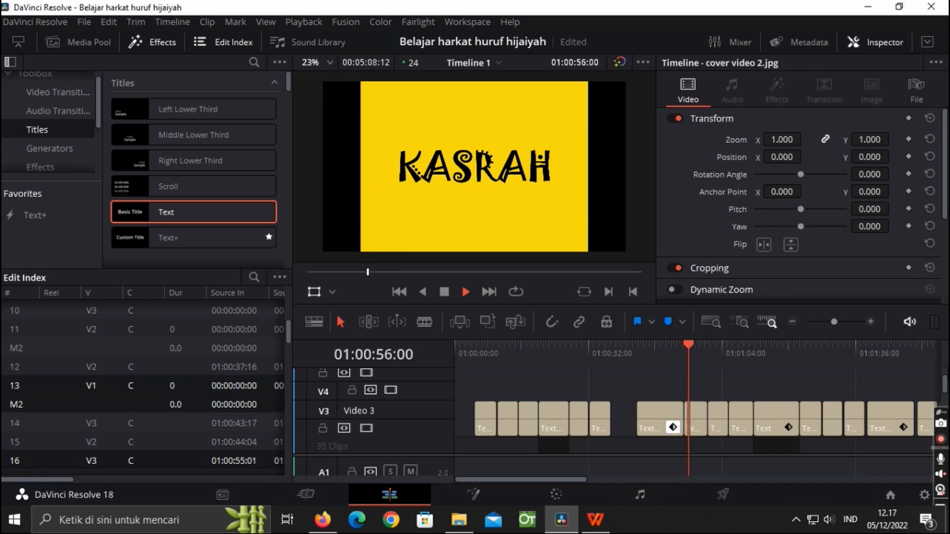
{"action": "key", "text": "space"}
Step: Delete the repeated syllable Khu from the Contoh example title at 01:00:43:20 on Video 3
{"action": "left_click", "coordinate": [637, 347]}
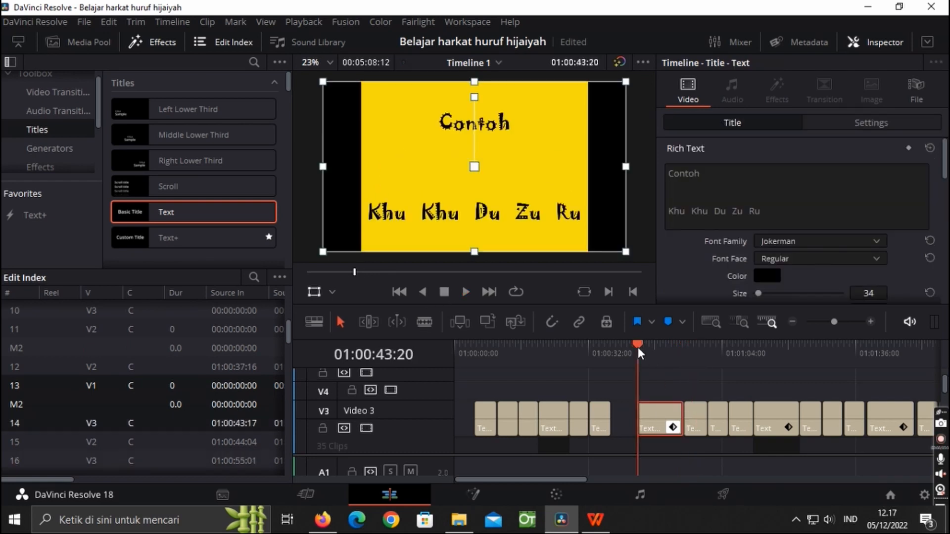
{"action": "double_click", "coordinate": [702, 214]}
{"action": "key", "text": "BackSpace"}
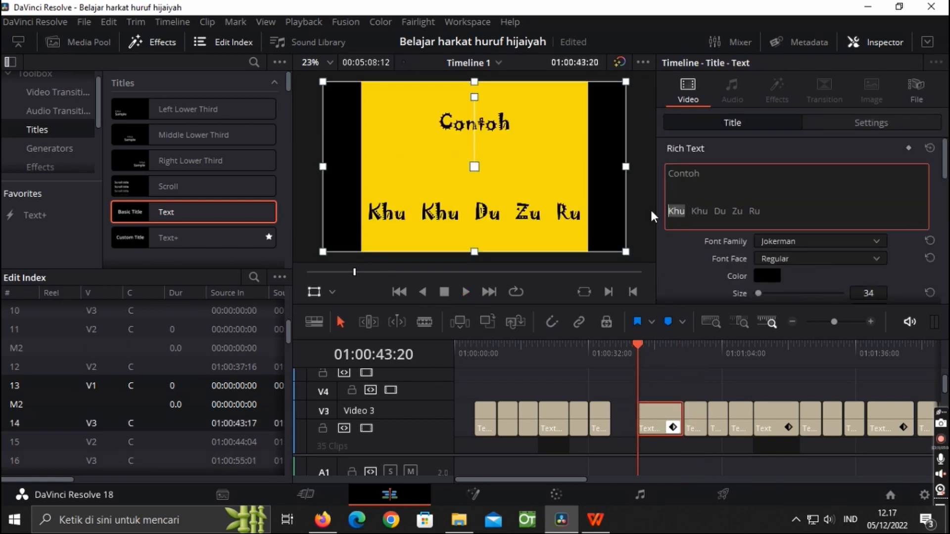
Step: Delete the repeated kha letter from the matching Arabic text title on Video 2 and play the section back
{"action": "scroll", "coordinate": [665, 411], "scroll_direction": "down", "scroll_amount": 2}
{"action": "left_click", "coordinate": [665, 421]}
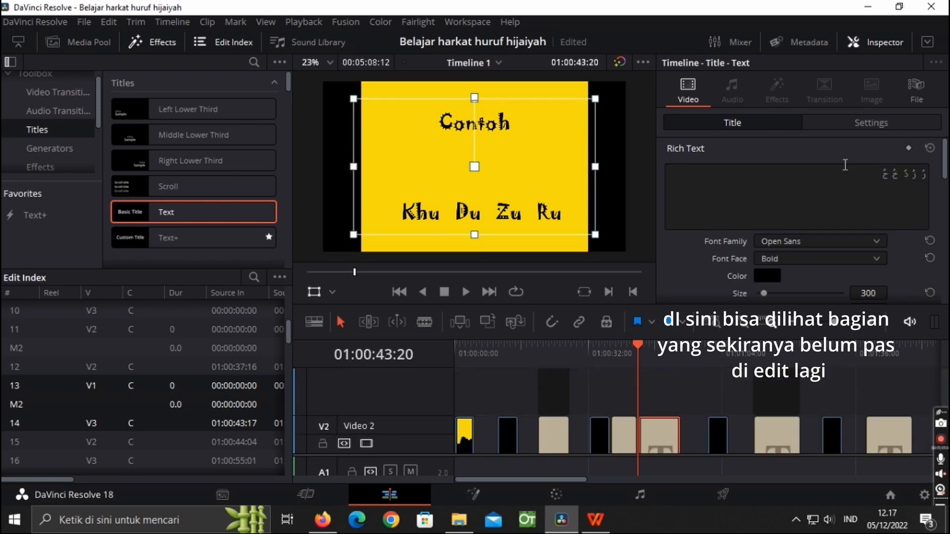
{"action": "left_click", "coordinate": [890, 174]}
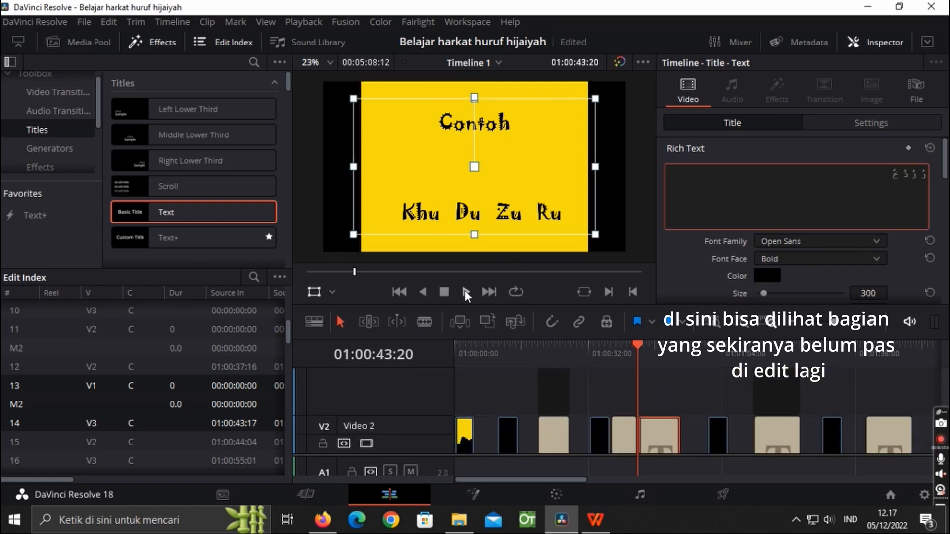
{"action": "left_click", "coordinate": [465, 293]}
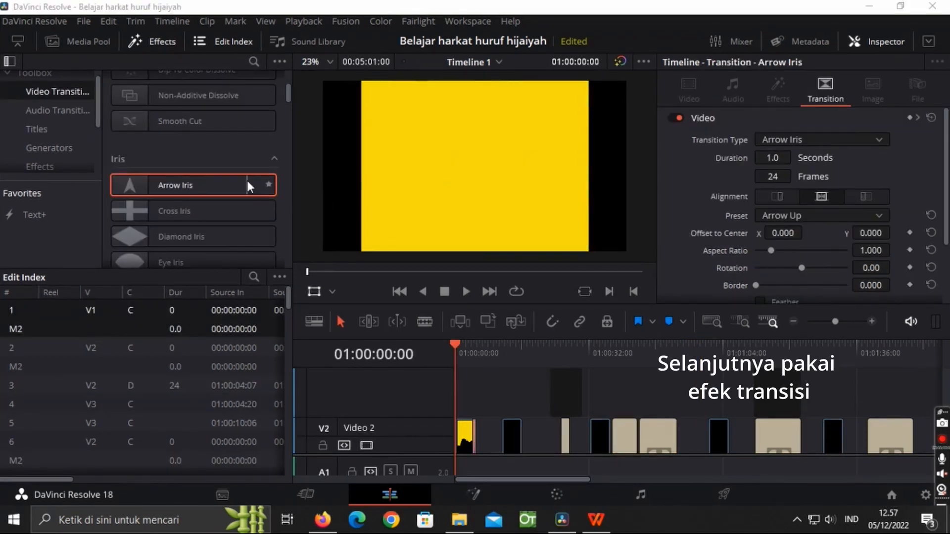
Step: Add an Arrow Iris transition to the end of the fathah image clip and an Oval Iris to the end of the kasrah image clip
{"action": "left_click_drag", "start_coordinate": [248, 182], "coordinate": [395, 437]}
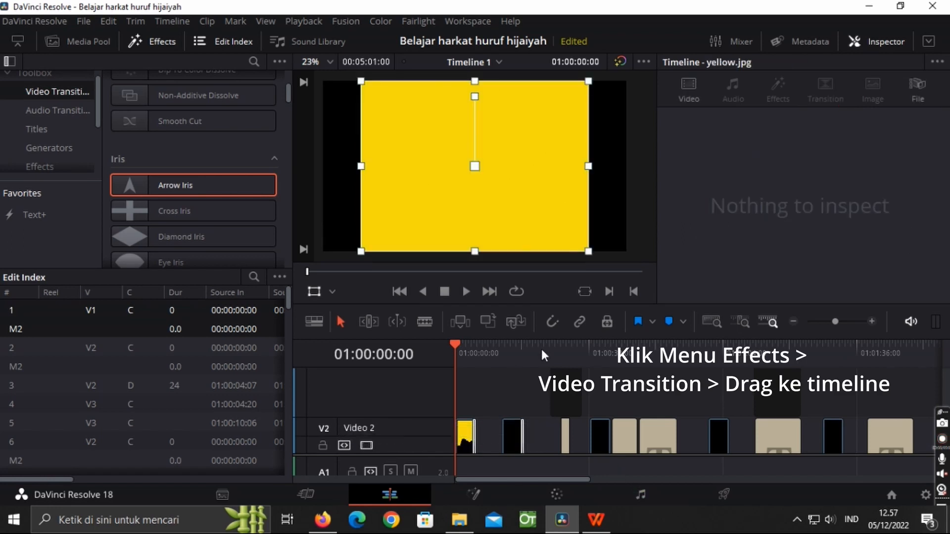
{"action": "scroll", "coordinate": [226, 230], "scroll_direction": "down", "scroll_amount": 2}
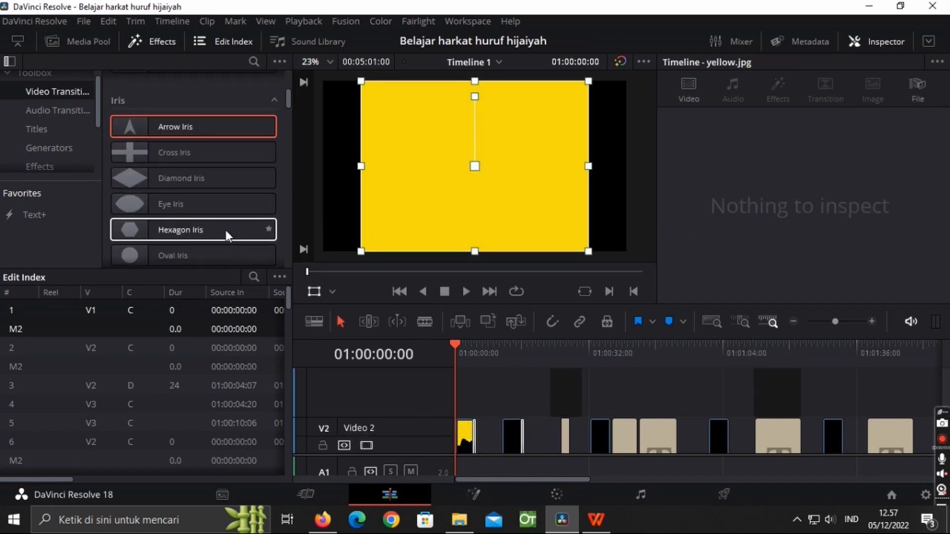
{"action": "scroll", "coordinate": [225, 230], "scroll_direction": "down", "scroll_amount": 2}
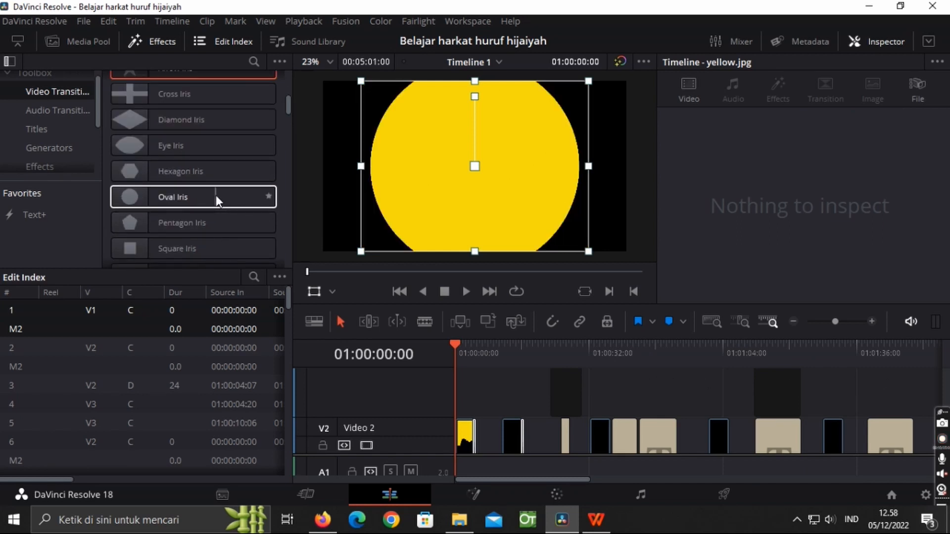
{"action": "left_click_drag", "start_coordinate": [215, 195], "coordinate": [746, 473]}
{"action": "scroll", "coordinate": [600, 453], "scroll_direction": "down", "scroll_amount": 2}
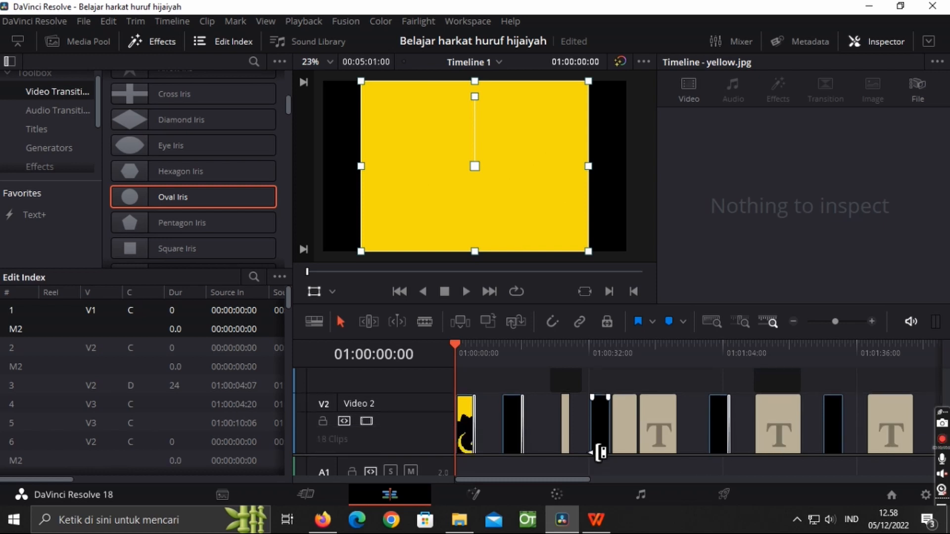
{"action": "scroll", "coordinate": [598, 445], "scroll_direction": "up", "scroll_amount": 1}
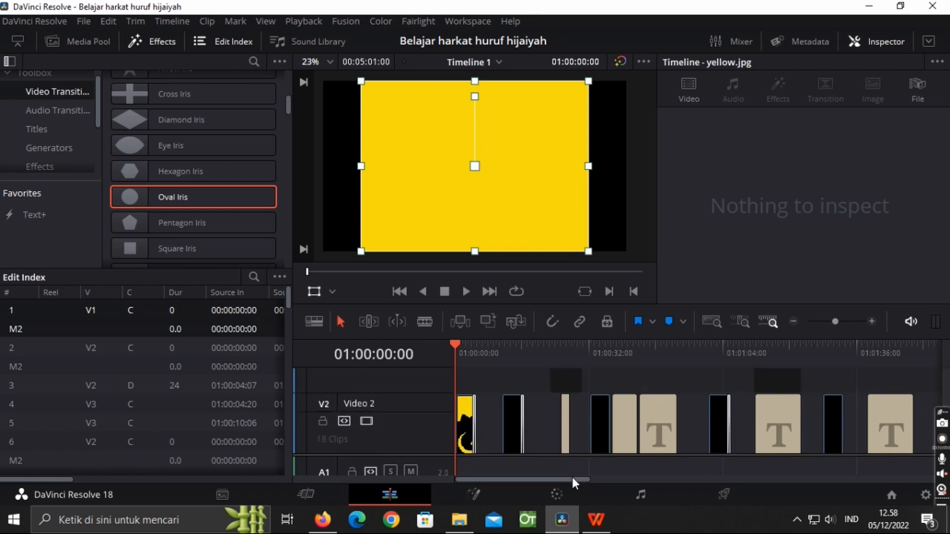
Step: Add a Hexagon Iris transition to the end of the next Video 2 image clip and a Diamond Iris to the image clip following it
{"action": "left_click_drag", "start_coordinate": [572, 477], "coordinate": [630, 477]}
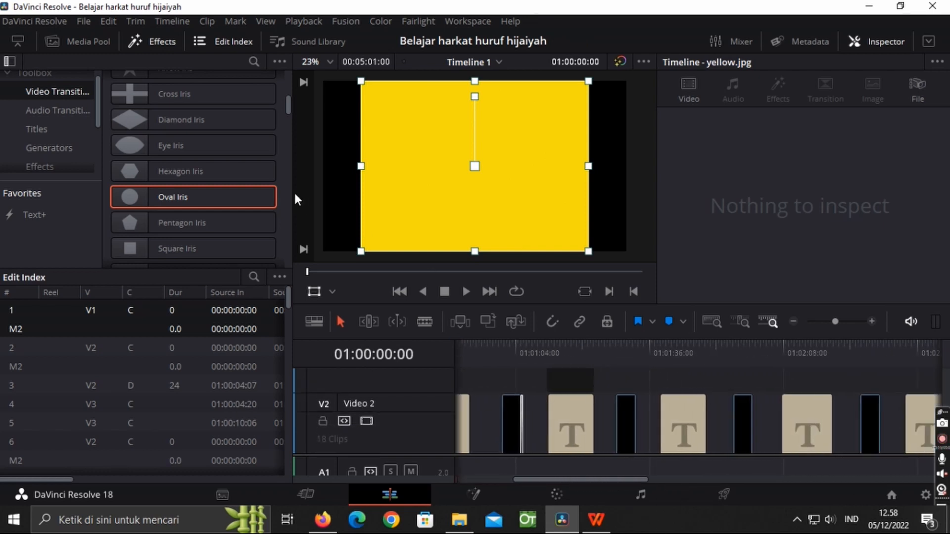
{"action": "scroll", "coordinate": [238, 223], "scroll_direction": "down", "scroll_amount": 2}
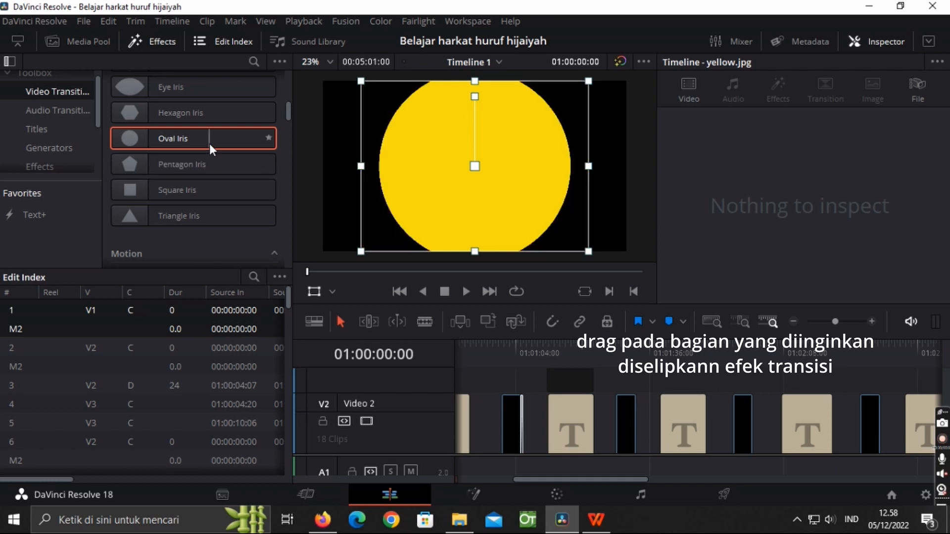
{"action": "left_click_drag", "start_coordinate": [208, 105], "coordinate": [609, 372]}
{"action": "left_click_drag", "start_coordinate": [525, 379], "coordinate": [639, 439]}
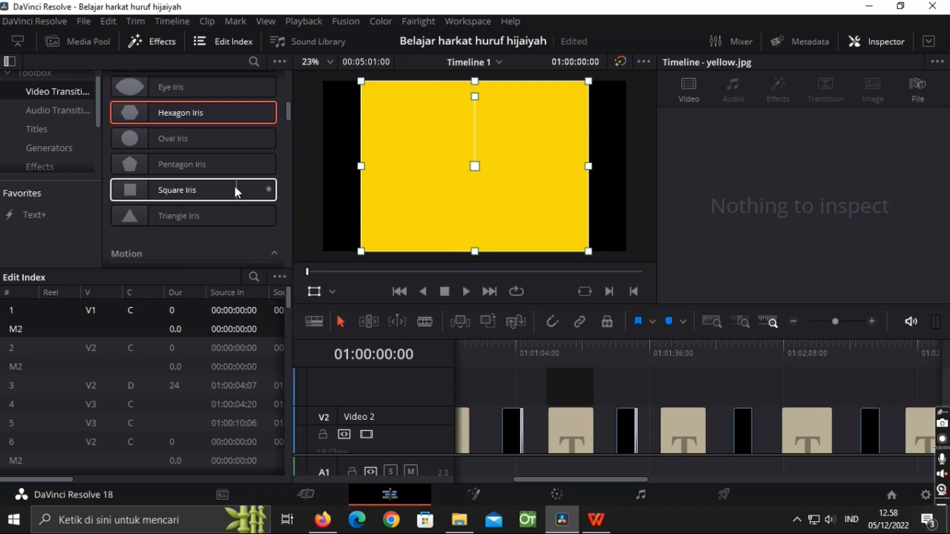
{"action": "scroll", "coordinate": [232, 190], "scroll_direction": "up", "scroll_amount": 3}
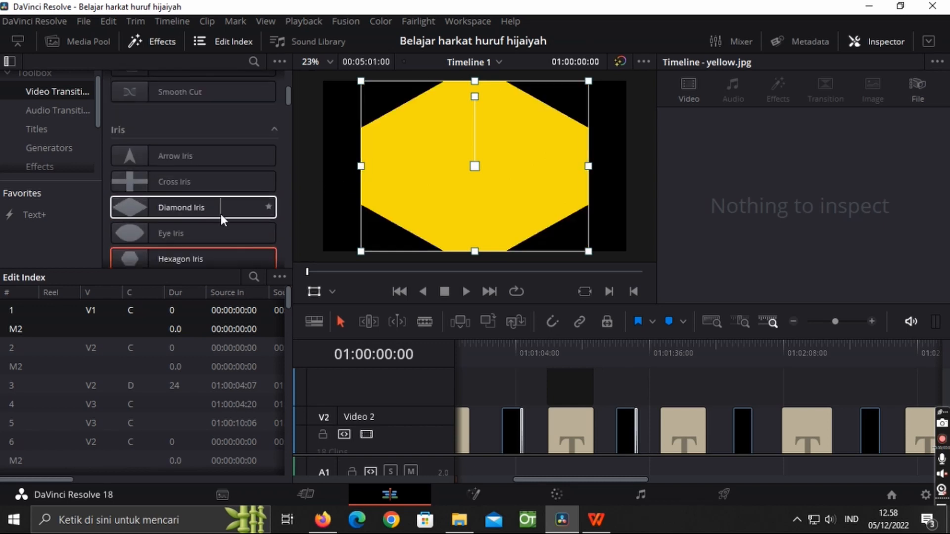
{"action": "left_click_drag", "start_coordinate": [221, 213], "coordinate": [732, 438]}
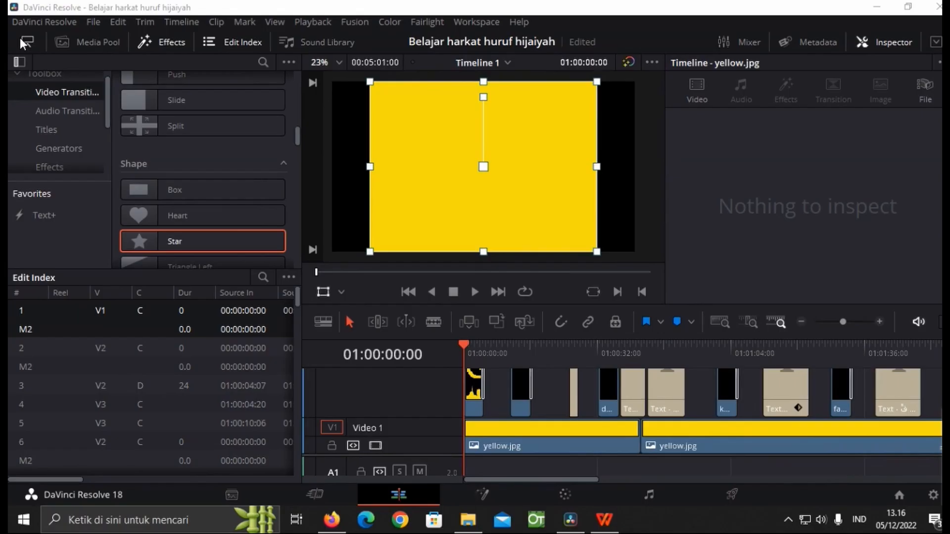
Step: Try to import the harakat audio file from the HARAKAT folder inside HIJAIYAH
{"action": "left_click", "coordinate": [94, 23]}
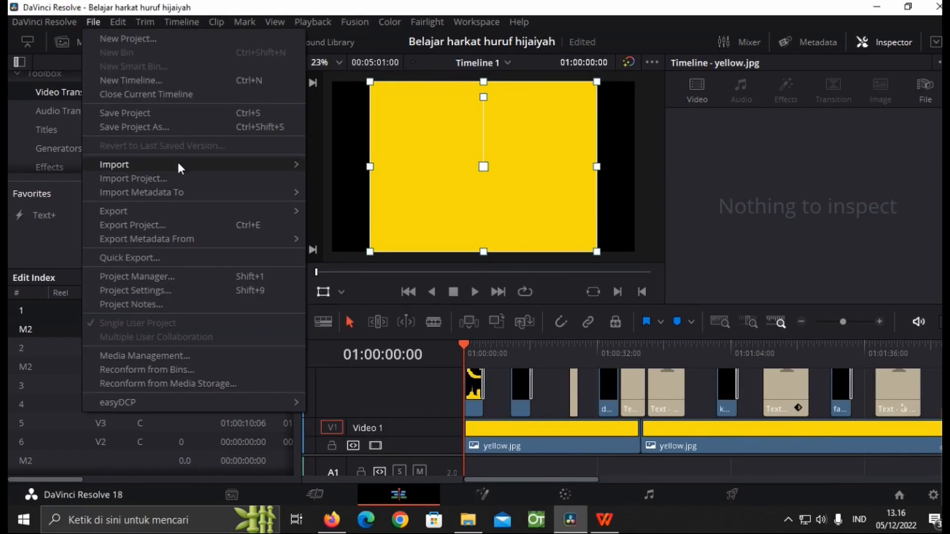
{"action": "mouse_move", "coordinate": [246, 167]}
{"action": "left_click", "coordinate": [345, 178]}
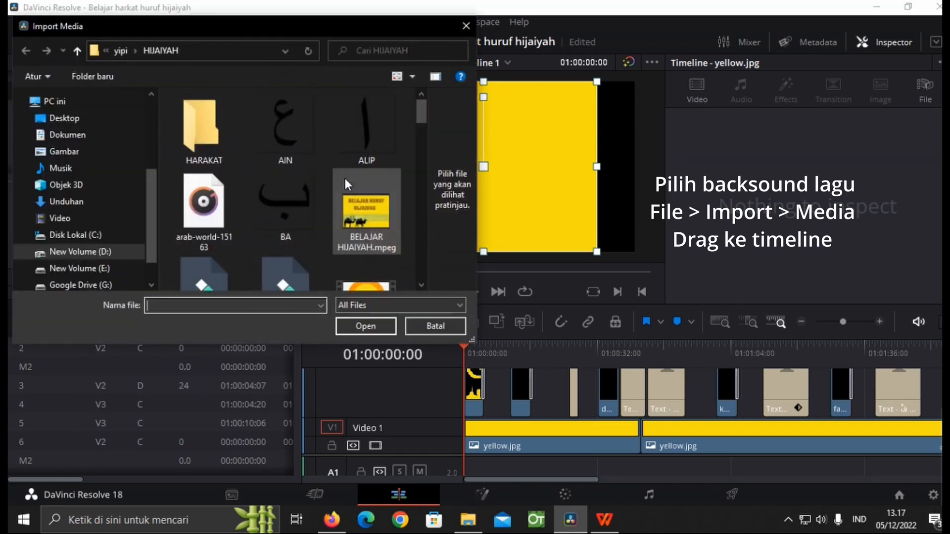
{"action": "double_click", "coordinate": [213, 141]}
{"action": "left_click", "coordinate": [368, 208]}
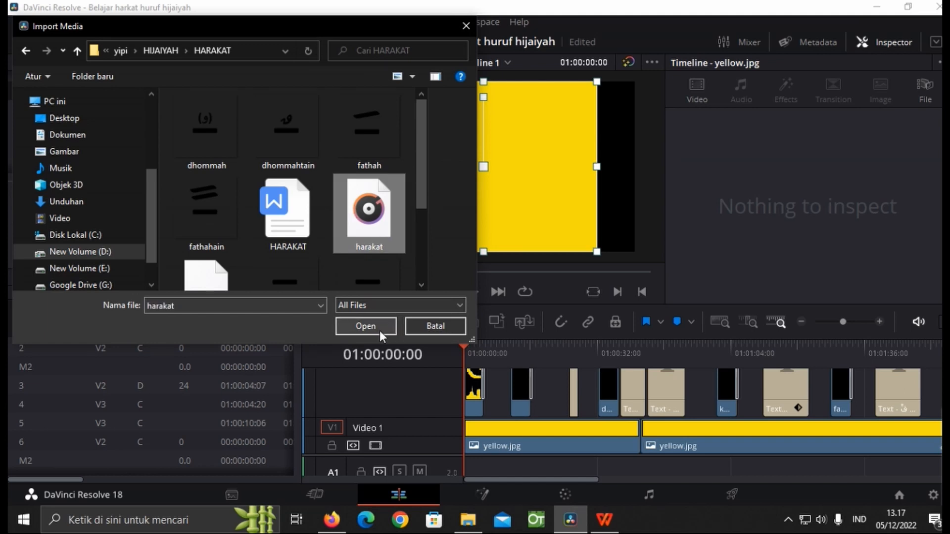
{"action": "left_click", "coordinate": [379, 329]}
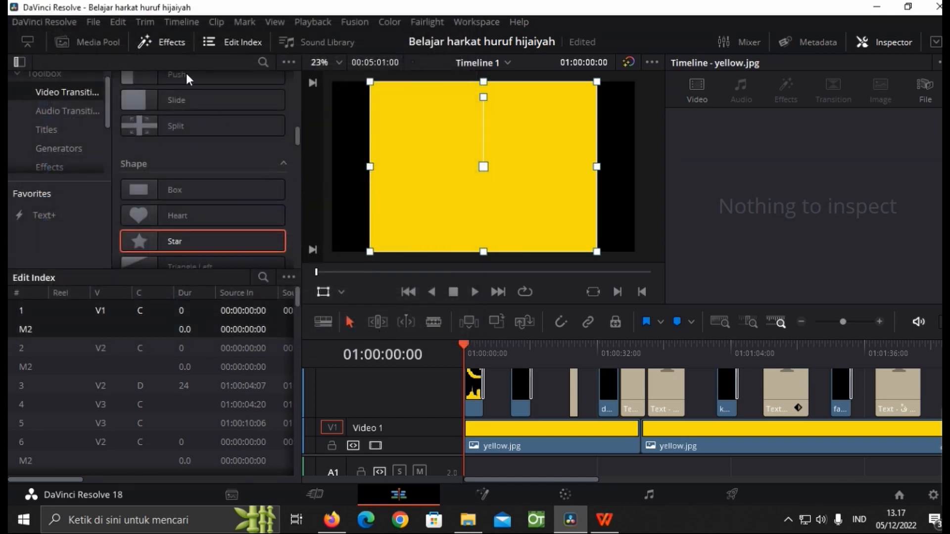
Step: Show the media pool, import the harakat audio file from the HARAKAT folder and place it on Audio 1 at the timeline's start
{"action": "left_click", "coordinate": [108, 41]}
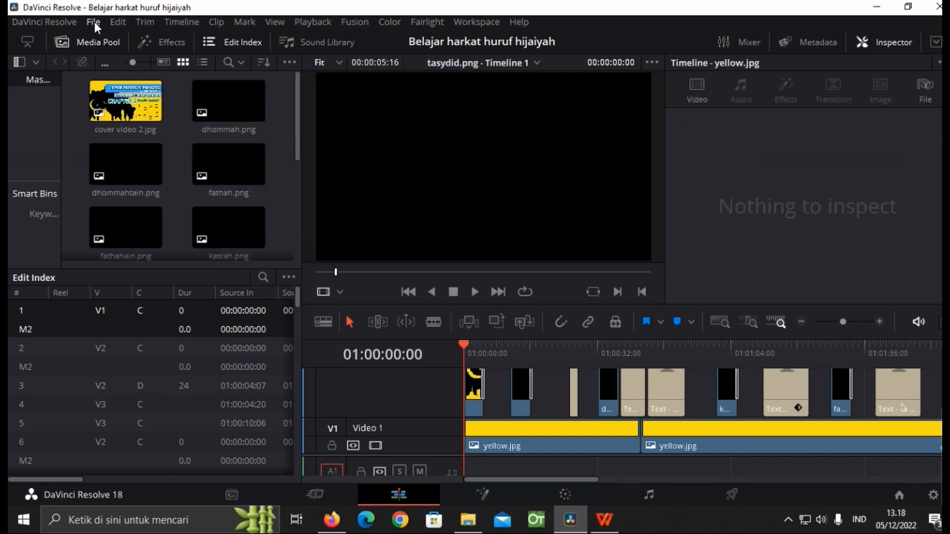
{"action": "left_click", "coordinate": [93, 22]}
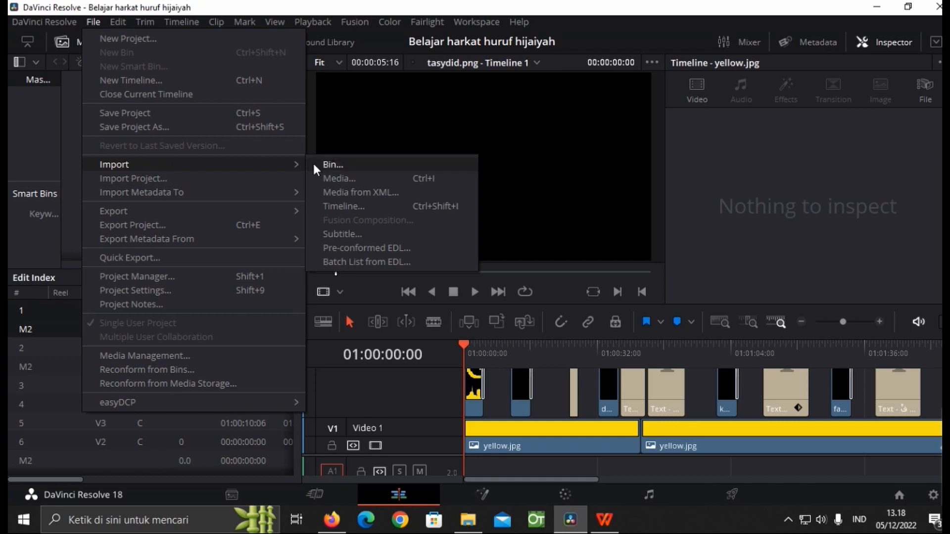
{"action": "left_click", "coordinate": [324, 178]}
{"action": "left_click", "coordinate": [369, 212]}
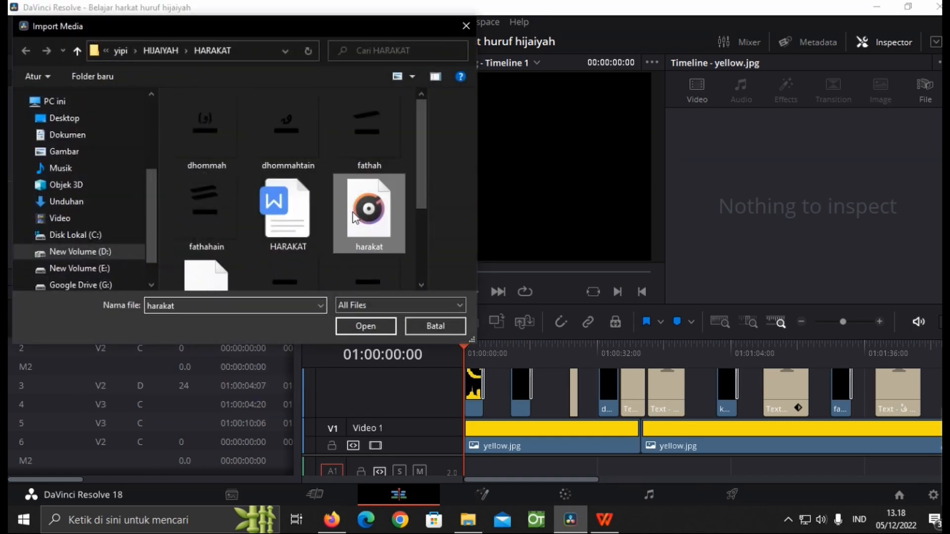
{"action": "left_click", "coordinate": [368, 326]}
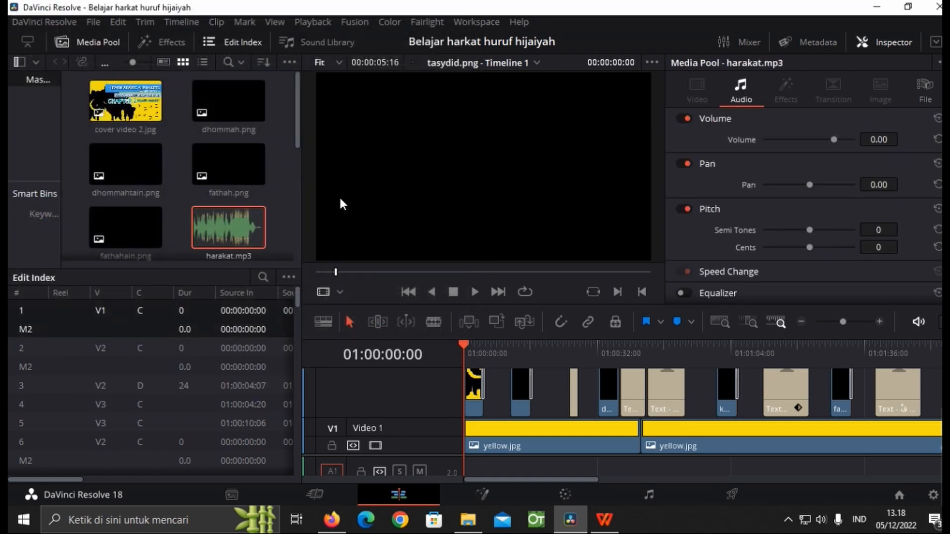
{"action": "left_click", "coordinate": [250, 233]}
{"action": "left_click_drag", "start_coordinate": [251, 233], "coordinate": [530, 468]}
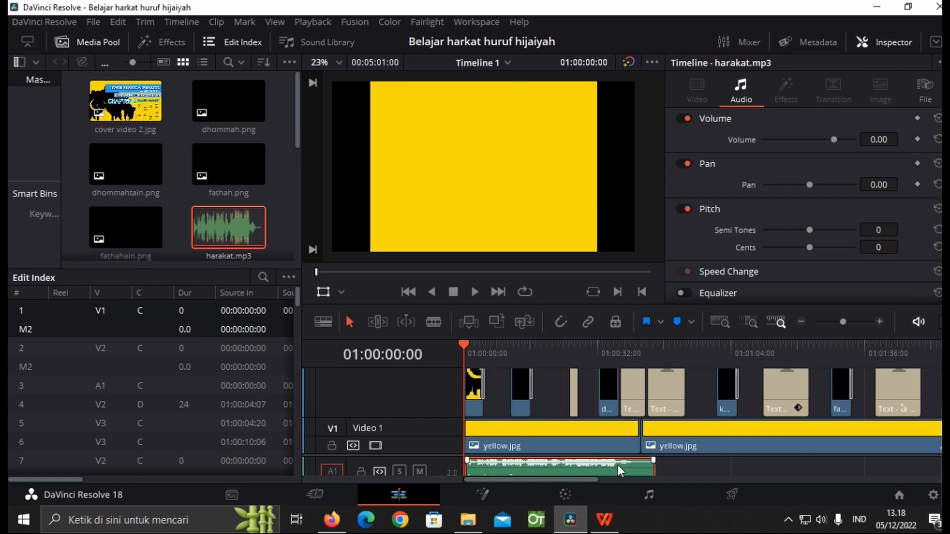
Step: Paste a copy of the harakat.mp3 clip on Audio 1, overlapping the quiet tail of the first music clip
{"action": "left_click", "coordinate": [665, 466]}
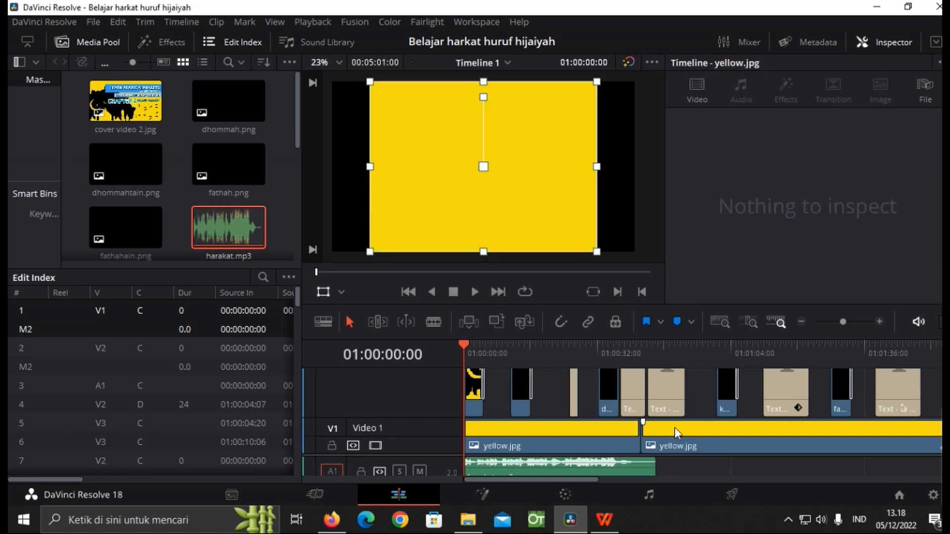
{"action": "left_click", "coordinate": [653, 346]}
{"action": "left_click_drag", "start_coordinate": [653, 346], "coordinate": [663, 348]}
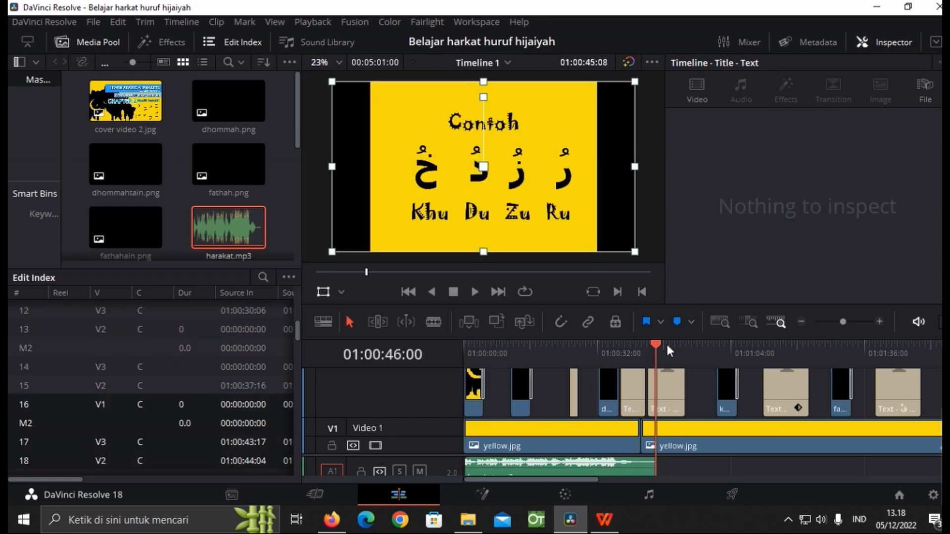
{"action": "left_click", "coordinate": [669, 349]}
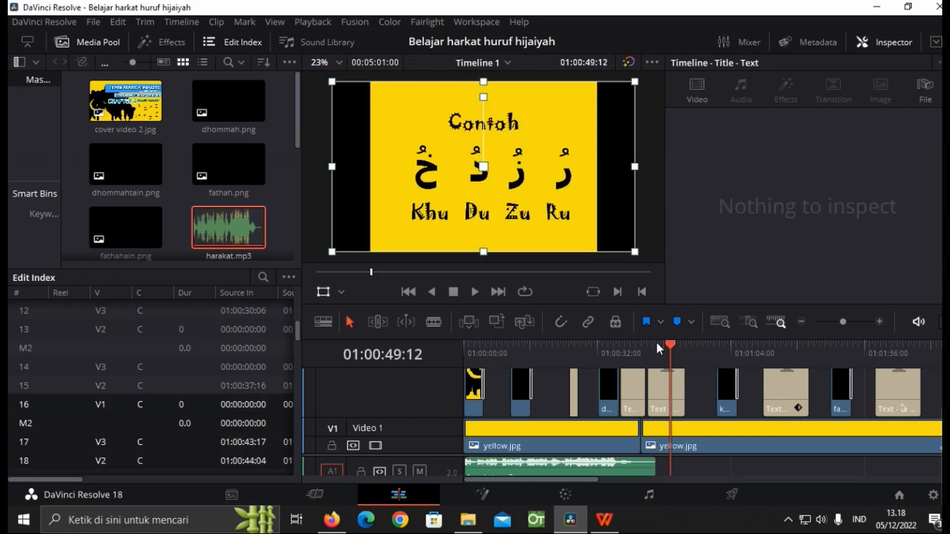
{"action": "left_click", "coordinate": [656, 347]}
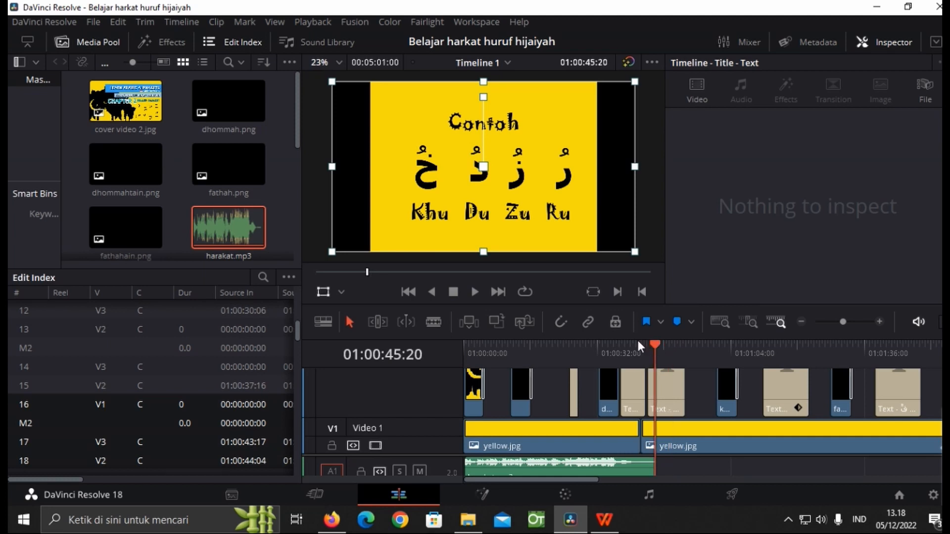
{"action": "left_click", "coordinate": [637, 344]}
{"action": "key", "text": "ctrl+v"}
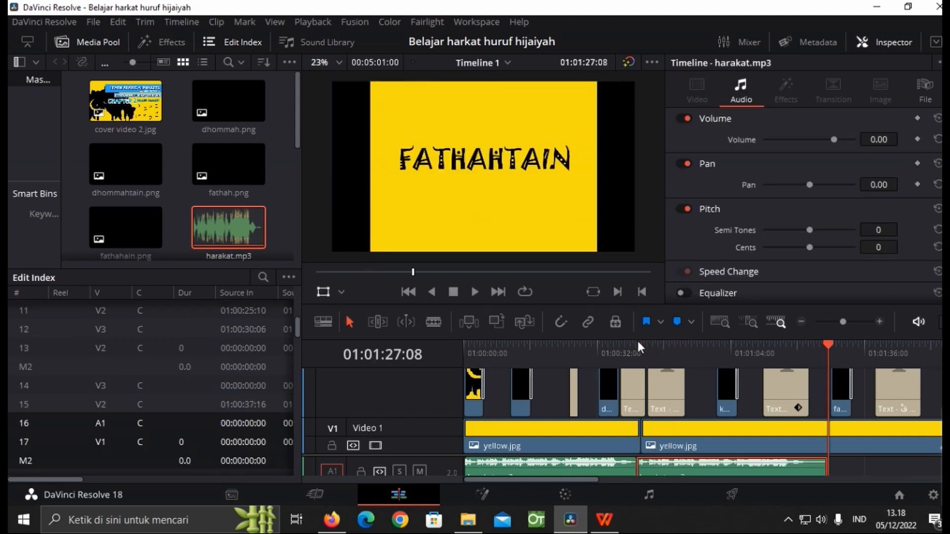
Step: Paste two more copies of harakat.mp3 on Audio 1, at about 01:01:22:00 and at 01:02:03:04, each overlapping the preceding clip's tail
{"action": "left_click_drag", "start_coordinate": [593, 481], "coordinate": [653, 483]}
{"action": "left_click", "coordinate": [601, 348]}
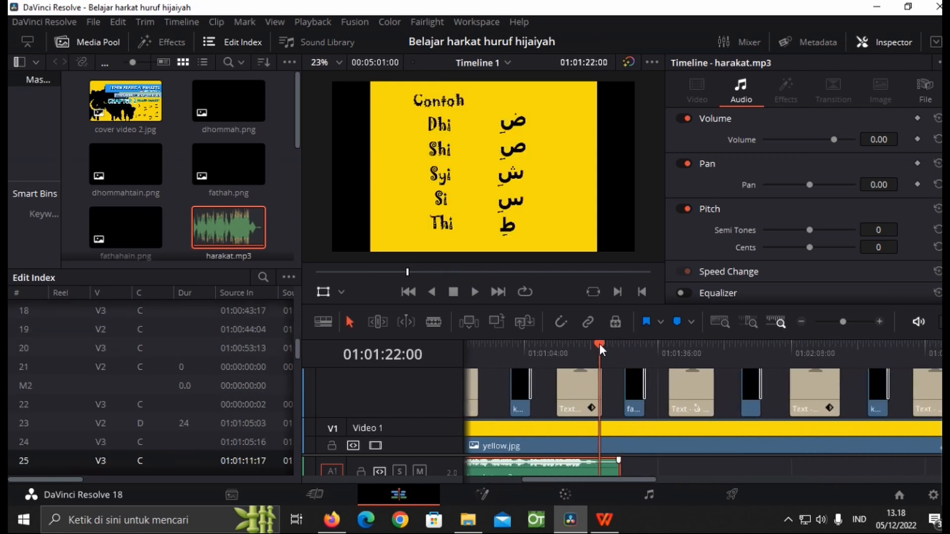
{"action": "left_click_drag", "start_coordinate": [600, 348], "coordinate": [602, 350]}
{"action": "key", "text": "ctrl+v"}
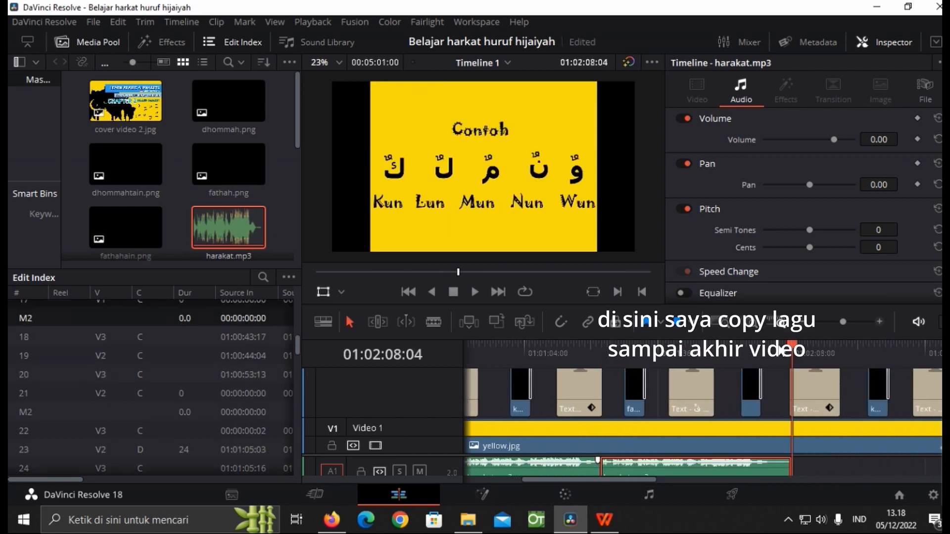
{"action": "left_click", "coordinate": [780, 348]}
{"action": "left_click_drag", "start_coordinate": [780, 348], "coordinate": [772, 348]}
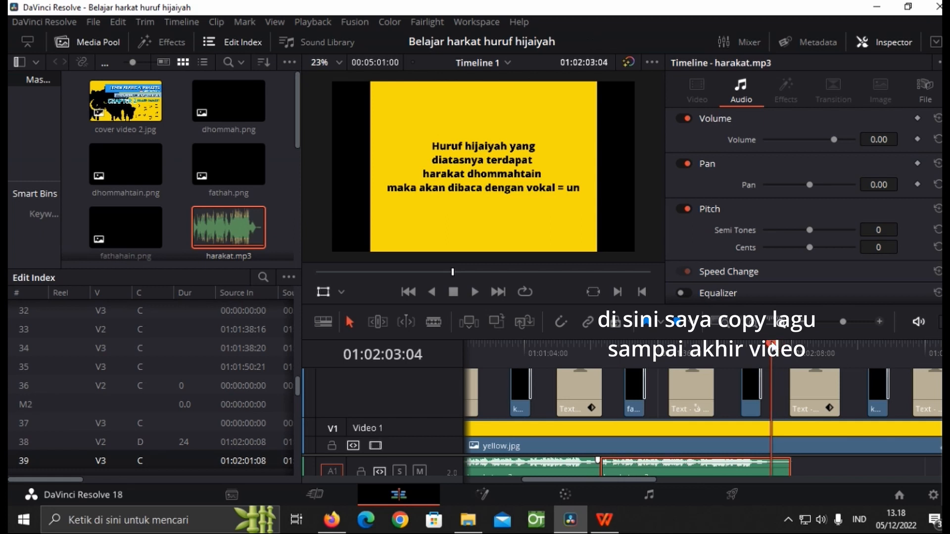
{"action": "key", "text": "ctrl+v"}
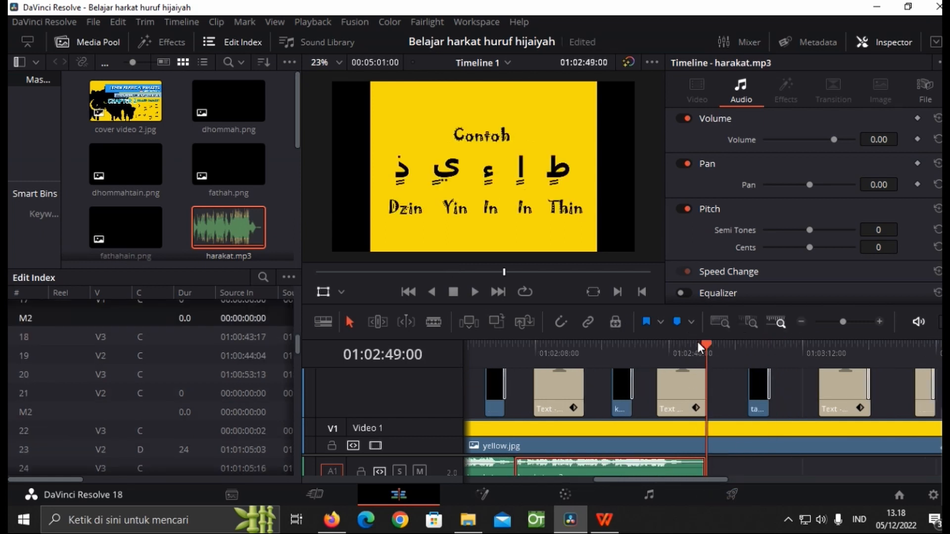
Step: Continue the music to the video's end by pasting harakat.mp3 over the last copy's tail, then at 01:03:30:16 and 01:04:16:12
{"action": "left_click_drag", "start_coordinate": [699, 348], "coordinate": [690, 346]}
{"action": "key", "text": "ctrl+v"}
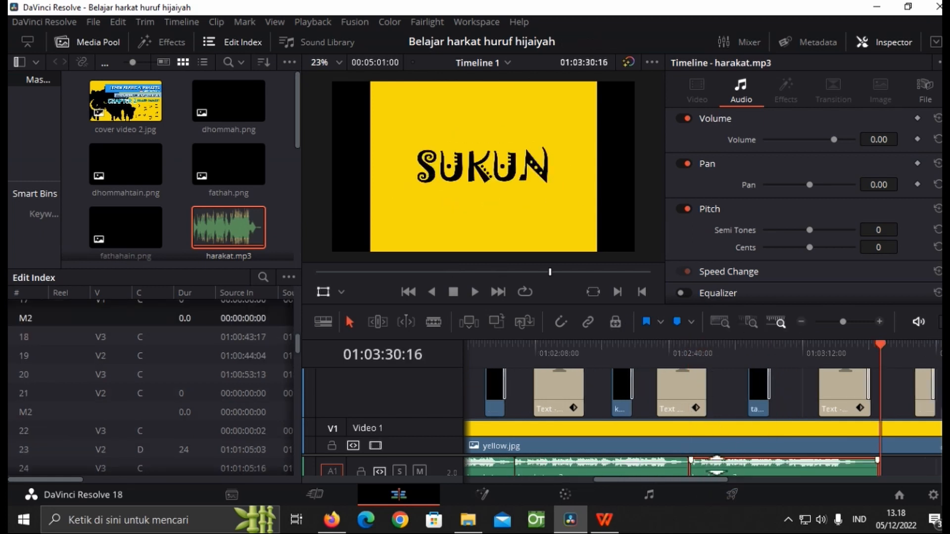
{"action": "left_click_drag", "start_coordinate": [717, 479], "coordinate": [784, 483]}
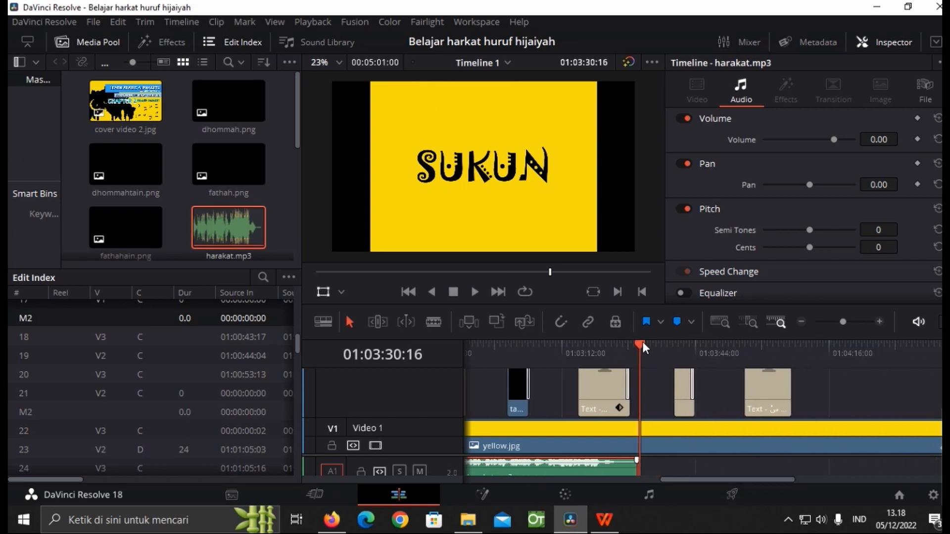
{"action": "key", "text": "ctrl+v"}
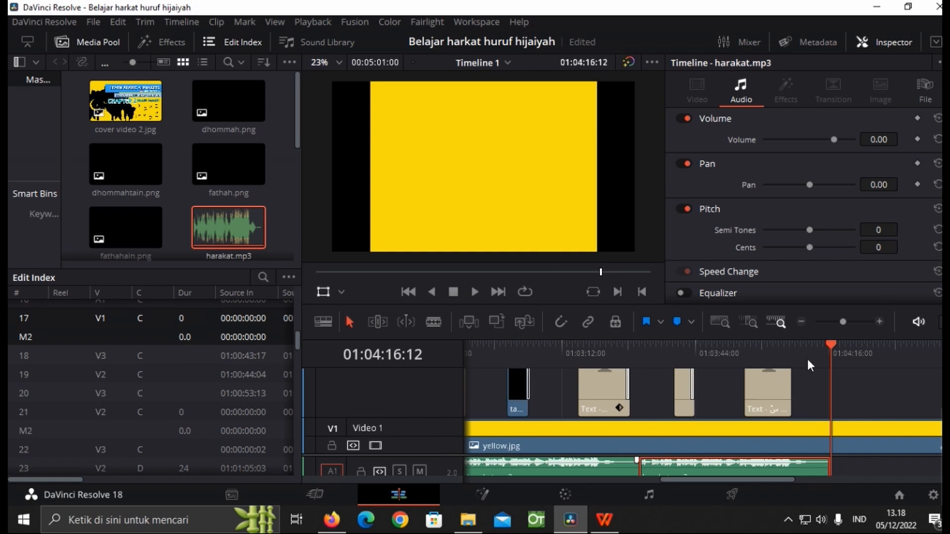
{"action": "key", "text": "ctrl+v"}
{"action": "left_click_drag", "start_coordinate": [750, 481], "coordinate": [744, 480]}
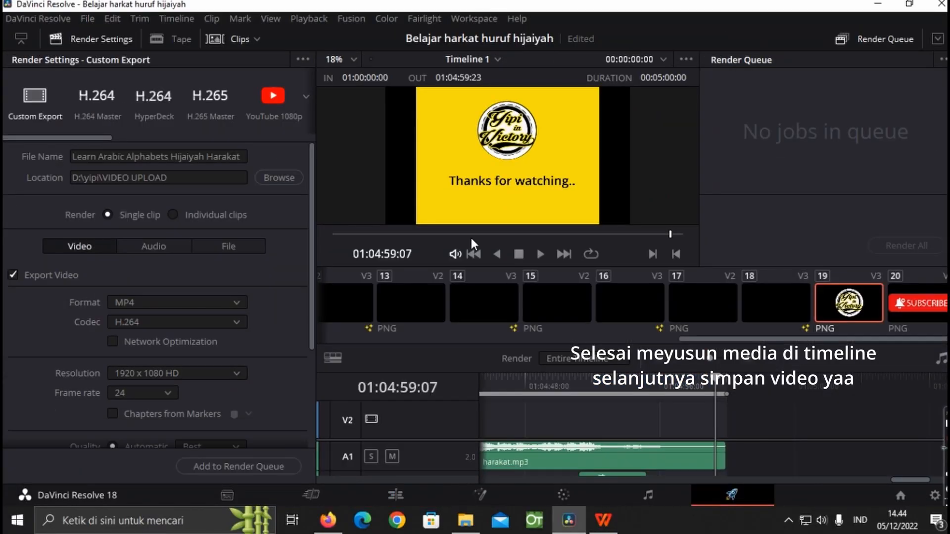
Step: Add the timeline to the render queue as an MP4 in H.264, replacing the existing file, and render the job
{"action": "left_click", "coordinate": [731, 495]}
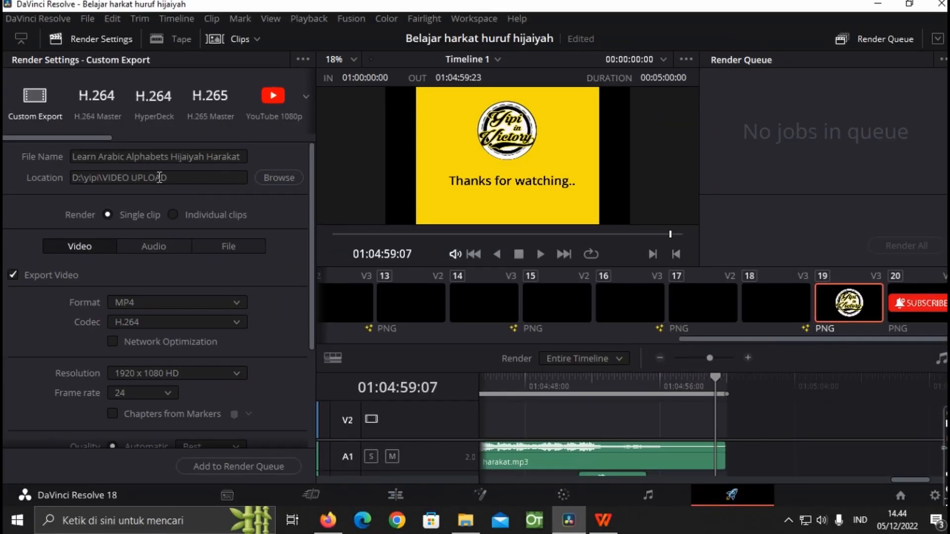
{"action": "scroll", "coordinate": [234, 348], "scroll_direction": "down", "scroll_amount": 5}
{"action": "left_click", "coordinate": [286, 467]}
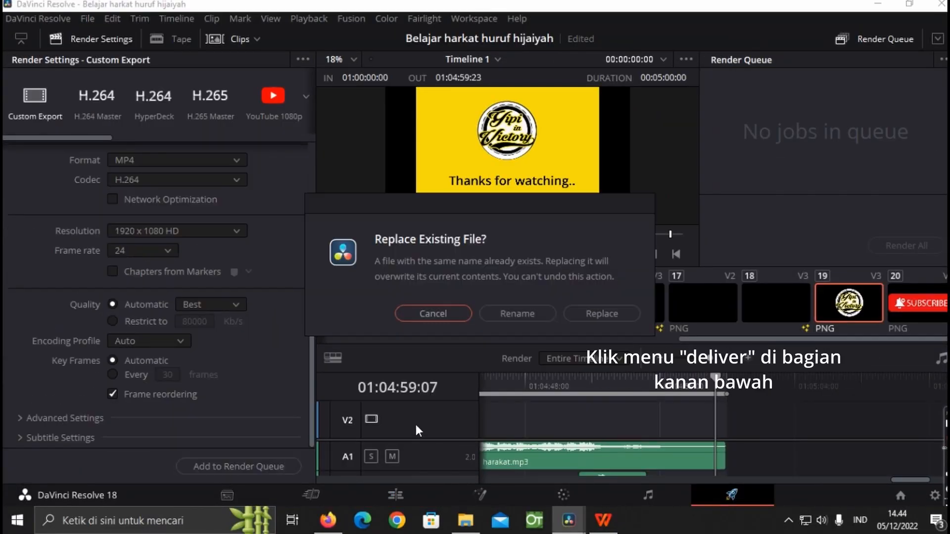
{"action": "left_click", "coordinate": [585, 311]}
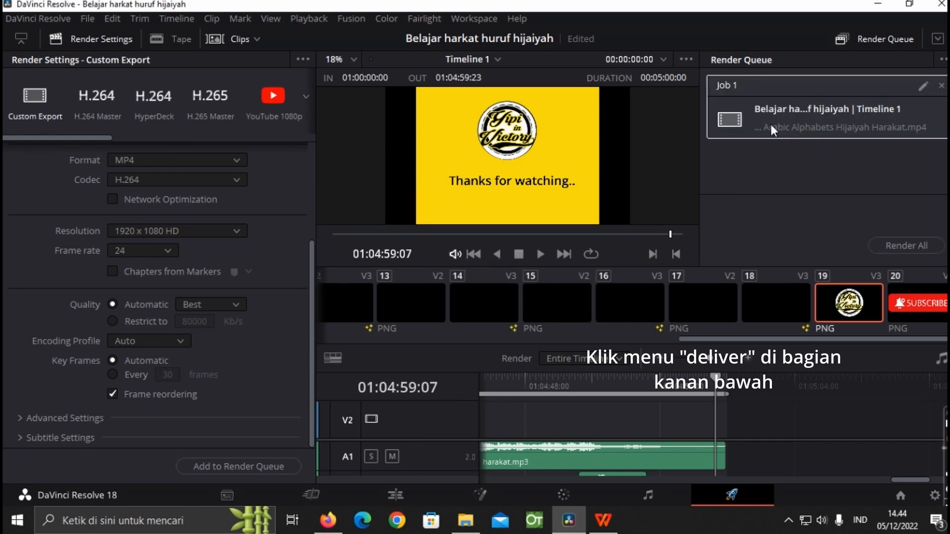
{"action": "left_click", "coordinate": [915, 244]}
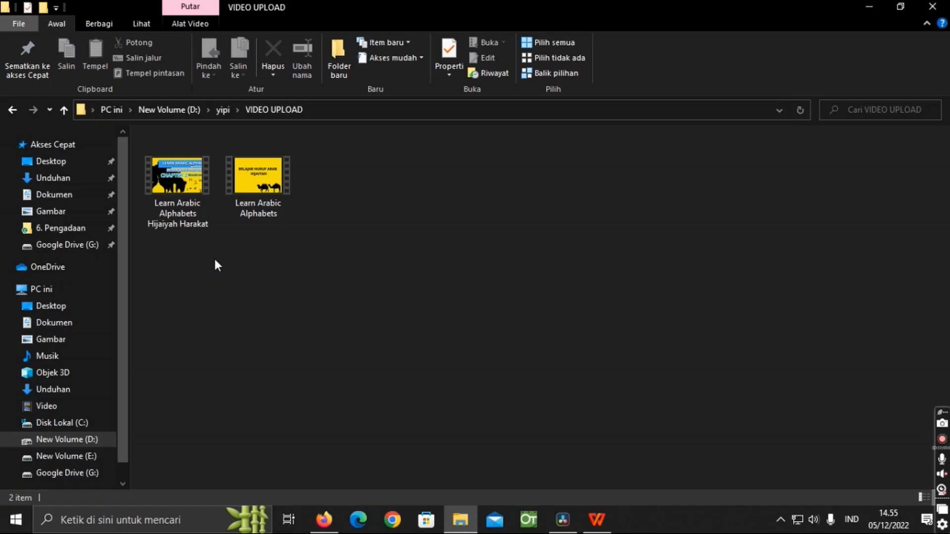
Step: Open the rendered Learn Arabic Alphabets Hijaiyah Harakat video from the VIDEO UPLOAD folder for playback
{"action": "double_click", "coordinate": [174, 190]}
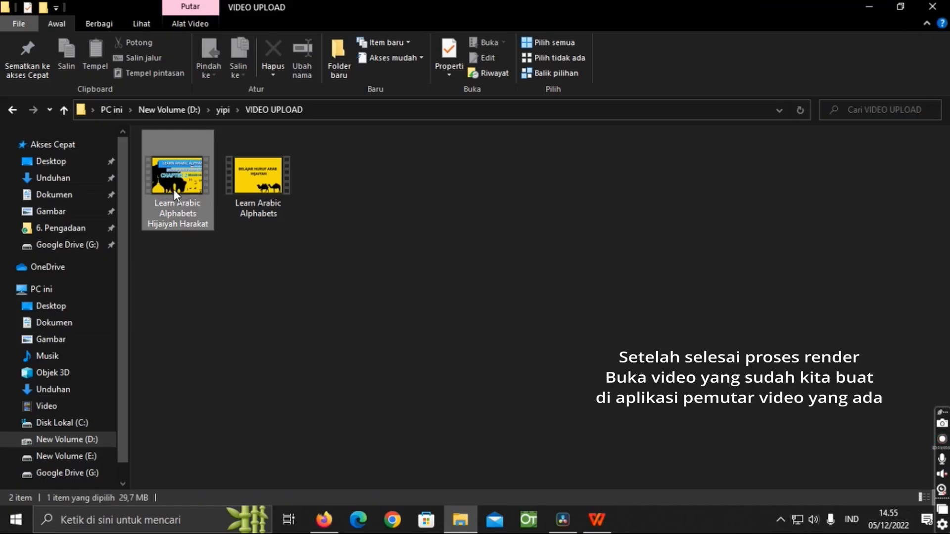